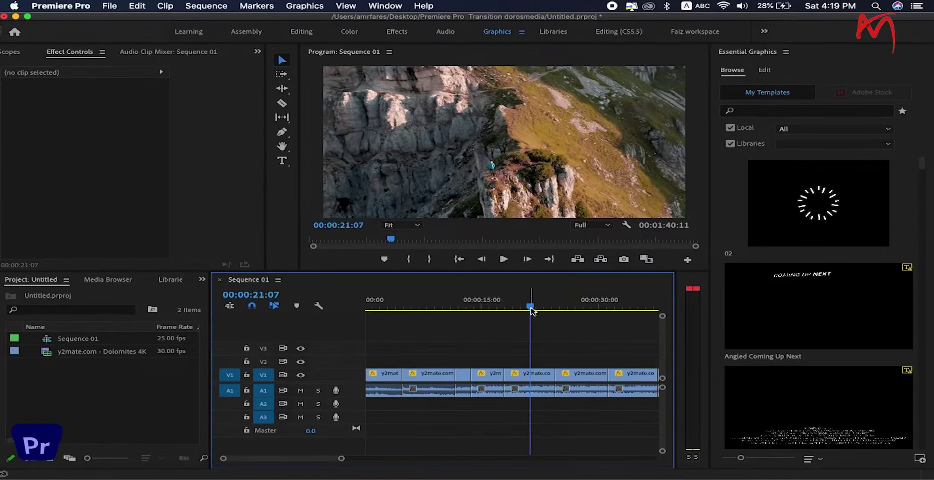
# Scrub through the full zoomed-out Dolomites sequence past 54 seconds, then minimize Premiere Pro
pyautogui.moveTo(532, 308)
pyautogui.mouseDown()
pyautogui.moveTo(377, 308)
pyautogui.moveTo(466, 318)
pyautogui.moveTo(624, 295)
pyautogui.mouseUp()
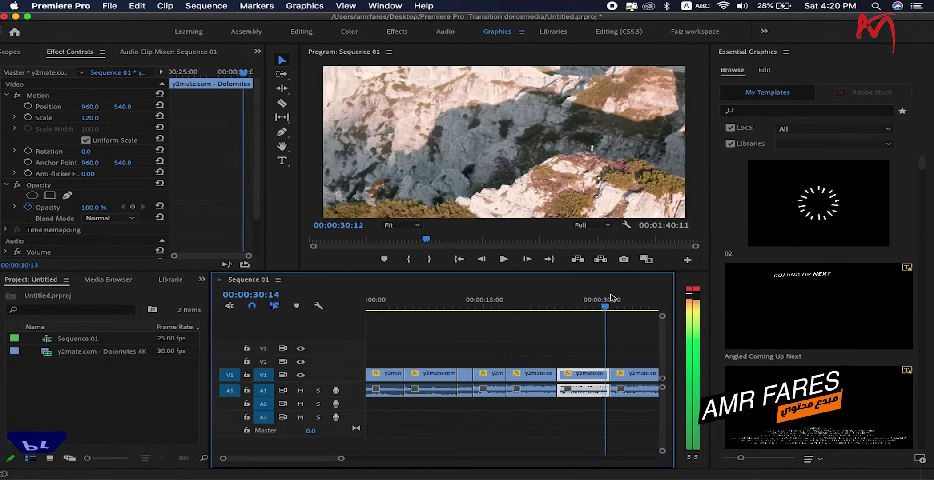
pyautogui.press('-')
pyautogui.press('-')
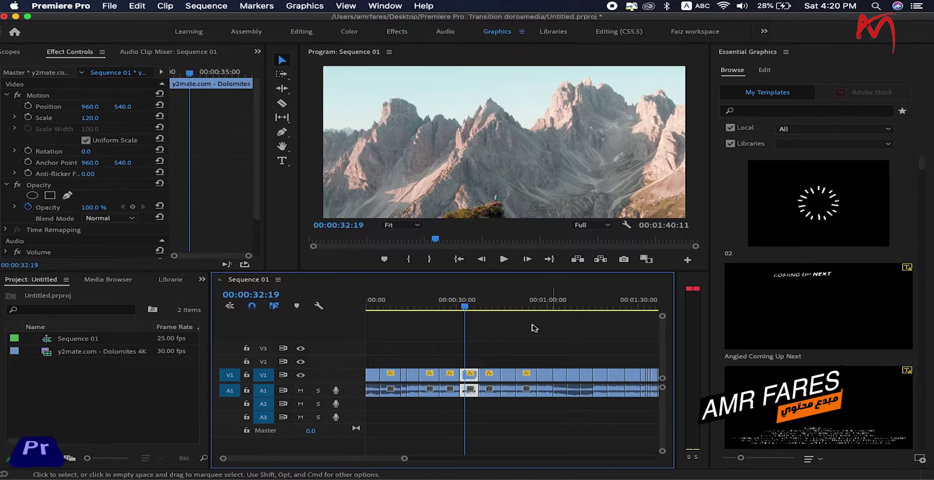
pyautogui.moveTo(467, 306); pyautogui.dragTo(635, 305)
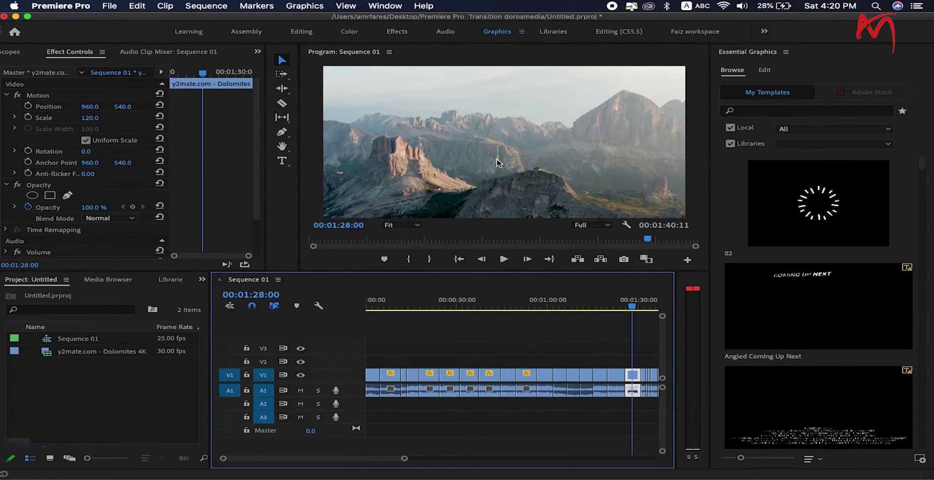
pyautogui.click(16, 17)
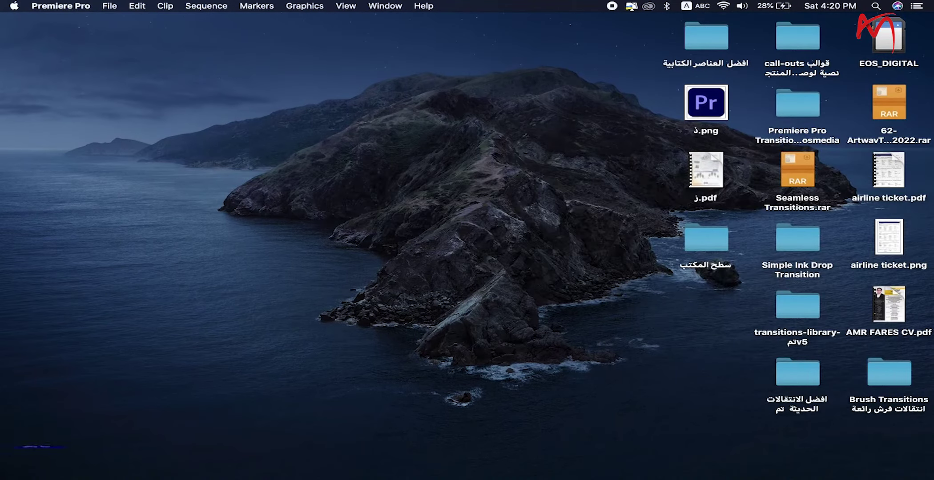
# Extract the 62-Artwav RAR archive by pasting its password into The Unarchiver prompt
pyautogui.moveTo(891, 108)
pyautogui.mouseDown()
pyautogui.moveTo(404, 114)
pyautogui.moveTo(660, 109)
pyautogui.mouseUp()
pyautogui.click(889, 103)
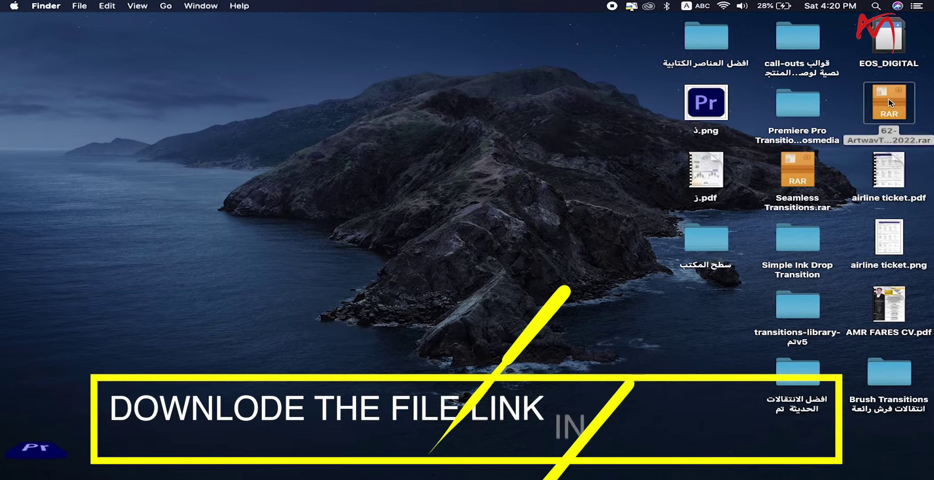
pyautogui.doubleClick(889, 104)
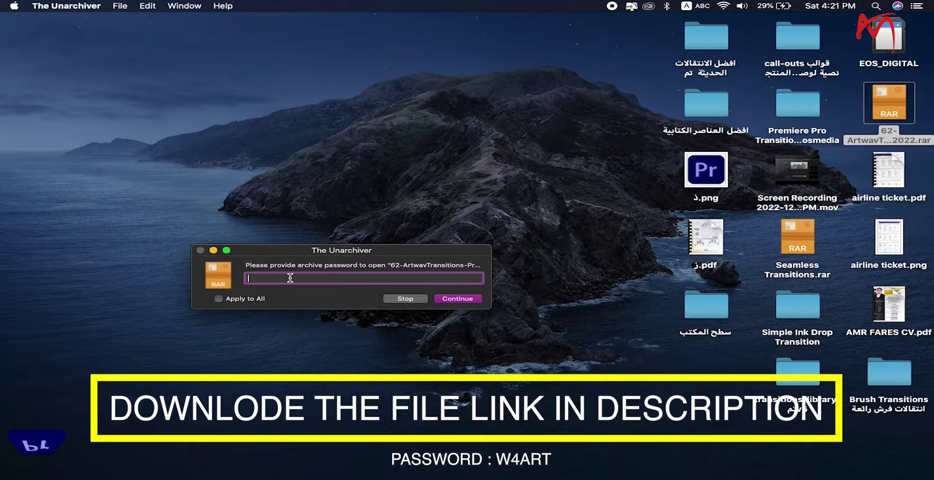
pyautogui.rightClick(290, 278)
pyautogui.click(313, 304)
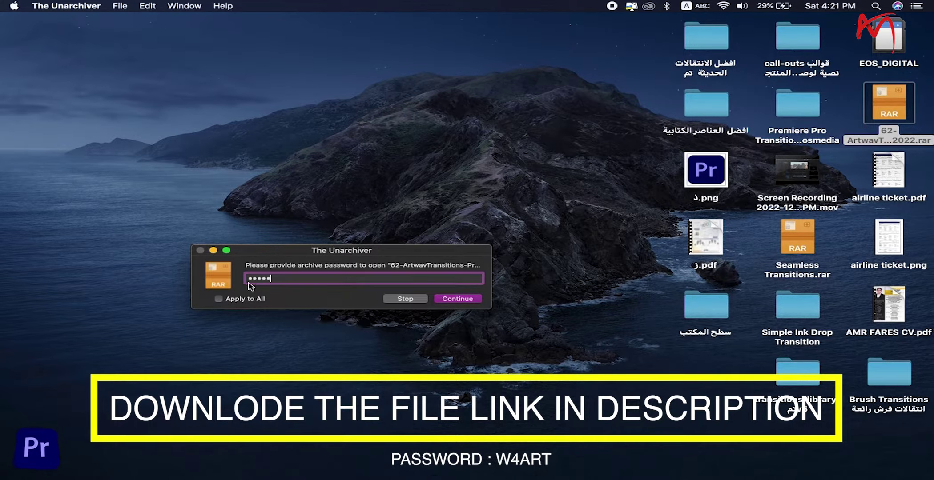
pyautogui.click(467, 302)
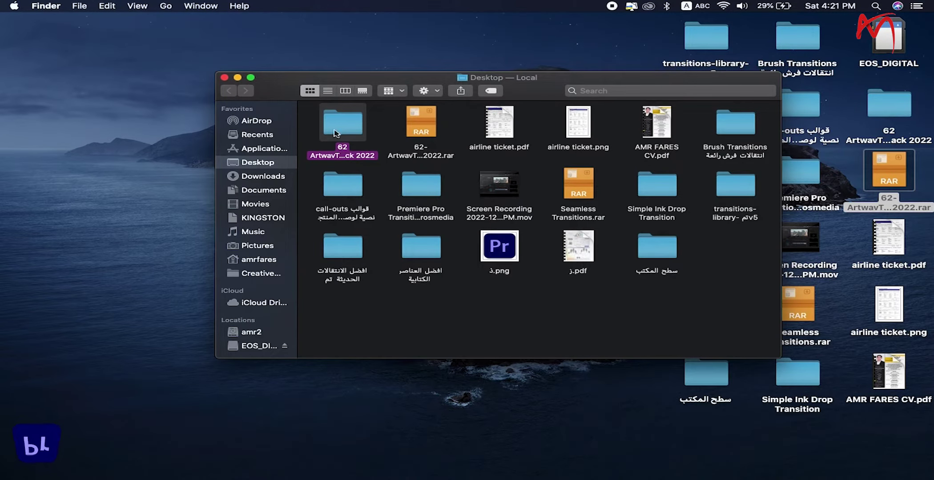
# Move the extracted folder onto the desktop and open 62 ArtwavTransitions Preset Pack 2022
pyautogui.moveTo(347, 131)
pyautogui.mouseDown()
pyautogui.moveTo(104, 133)
pyautogui.moveTo(220, 72)
pyautogui.mouseUp()
pyautogui.click(237, 78)
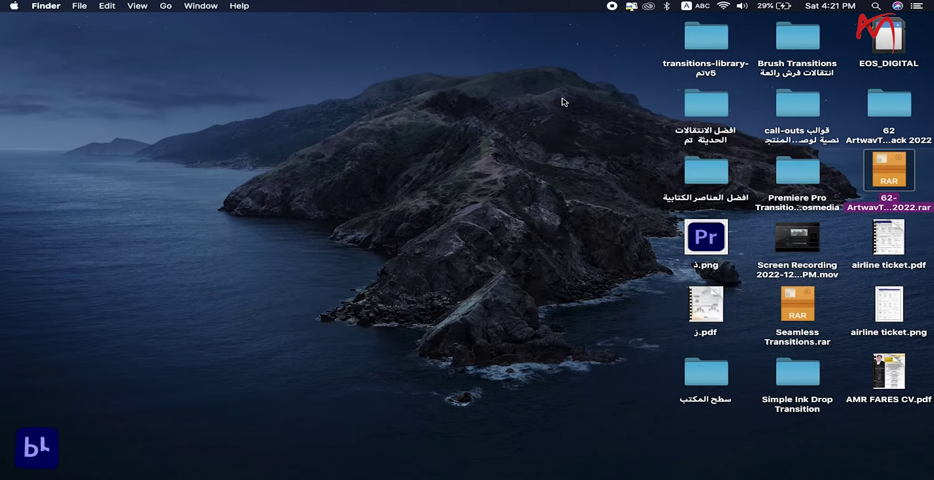
pyautogui.moveTo(888, 103)
pyautogui.mouseDown()
pyautogui.moveTo(397, 182)
pyautogui.moveTo(893, 97)
pyautogui.moveTo(890, 108)
pyautogui.mouseUp()
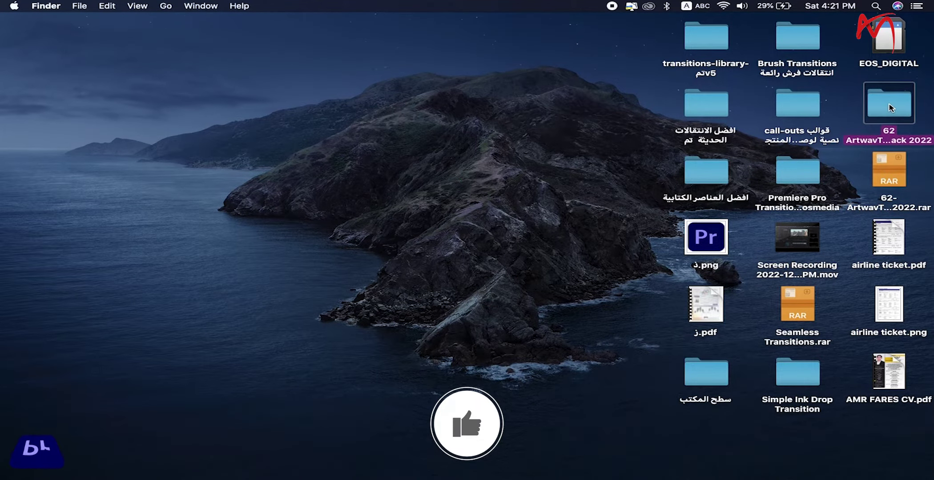
pyautogui.doubleClick(891, 107)
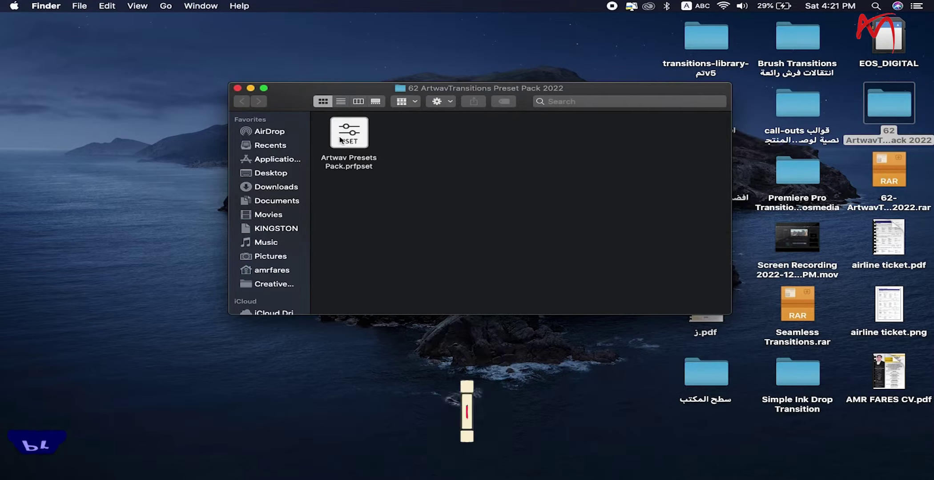
# Check the Artwav Presets Pack.prfpset file, then switch back to Premiere Pro
pyautogui.moveTo(344, 141)
pyautogui.mouseDown()
pyautogui.moveTo(431, 177)
pyautogui.moveTo(353, 137)
pyautogui.mouseUp()
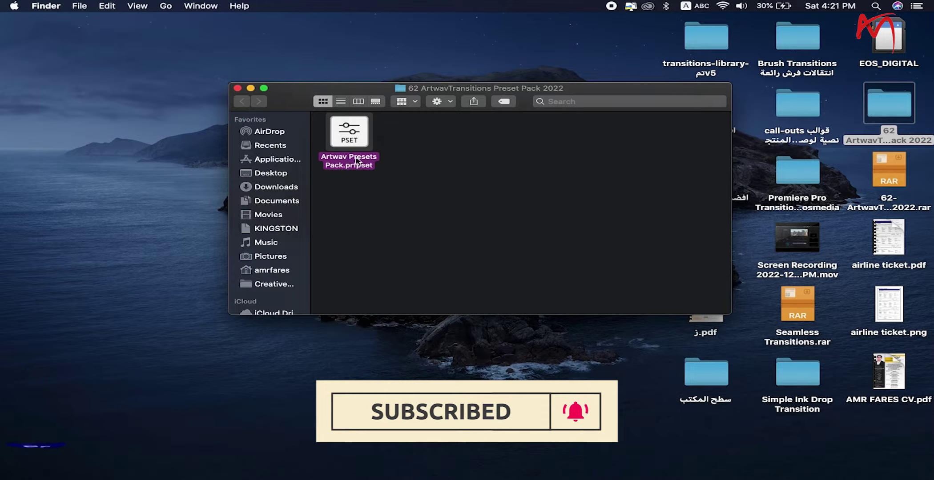
pyautogui.click(426, 216)
pyautogui.moveTo(554, 478)
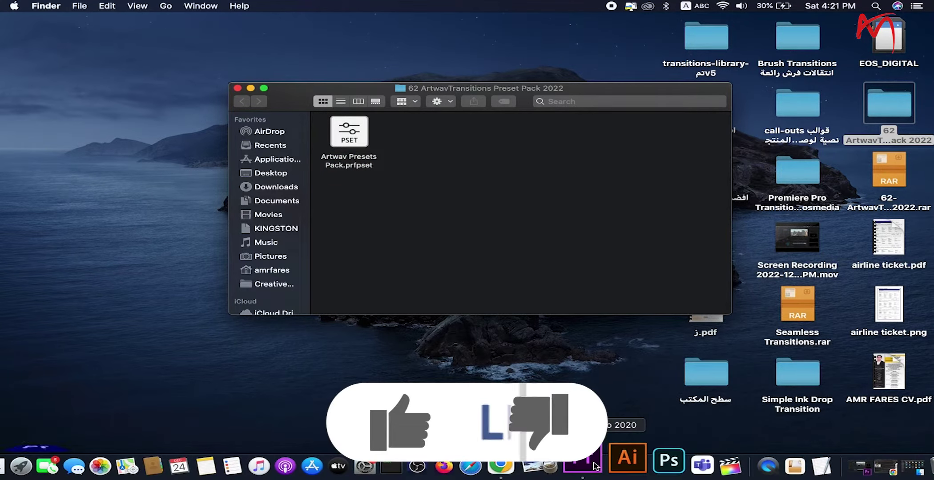
pyautogui.click(594, 465)
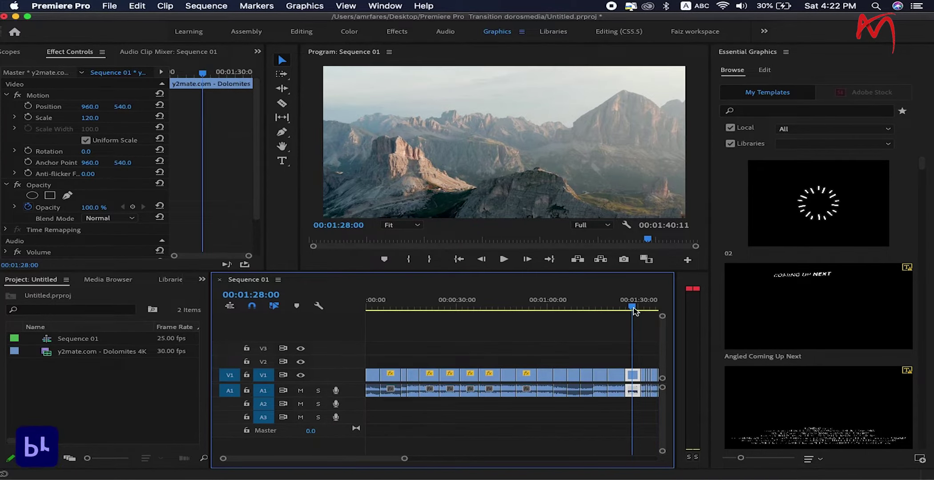
# Park the playhead at 00:00:59:22, switch to the Effects workspace and expand Presets
pyautogui.click(633, 311)
pyautogui.moveTo(634, 312); pyautogui.dragTo(546, 307)
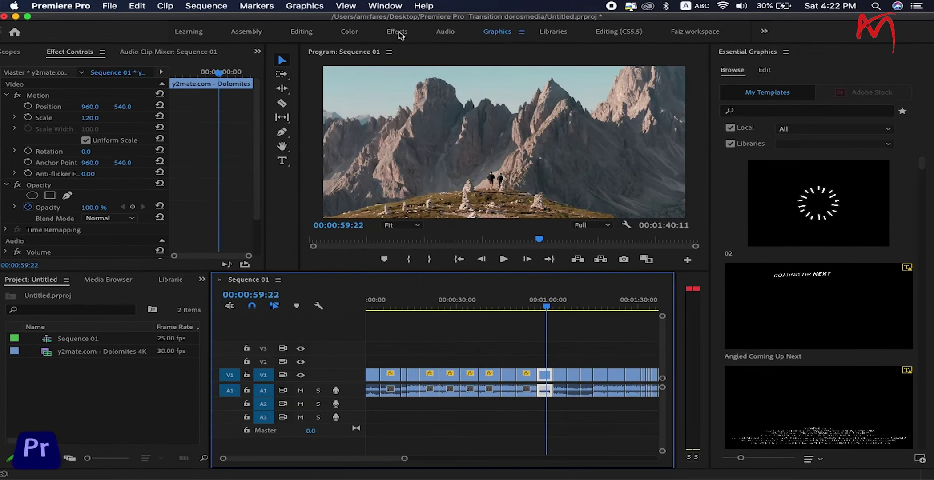
pyautogui.click(399, 32)
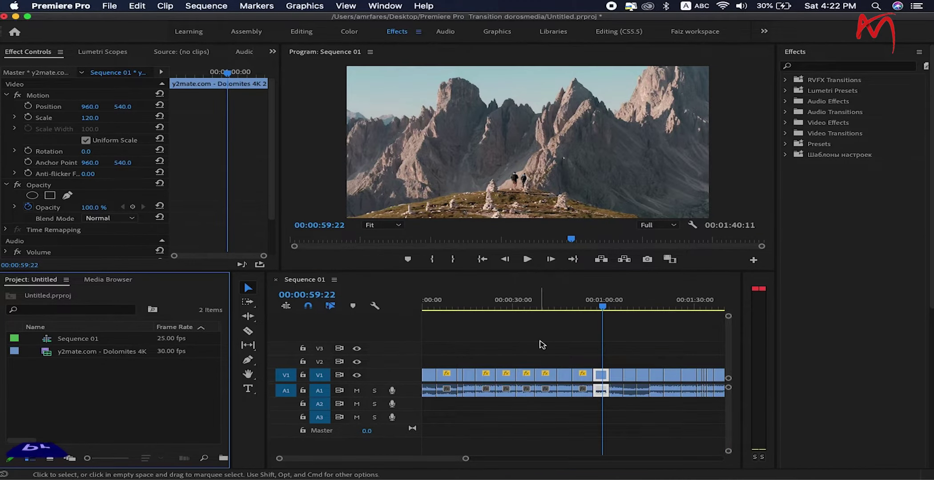
pyautogui.click(541, 327)
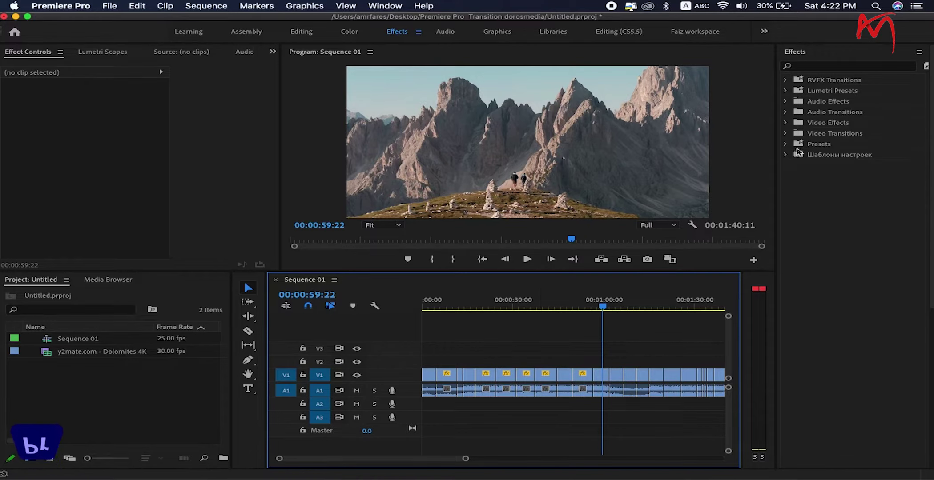
pyautogui.click(785, 144)
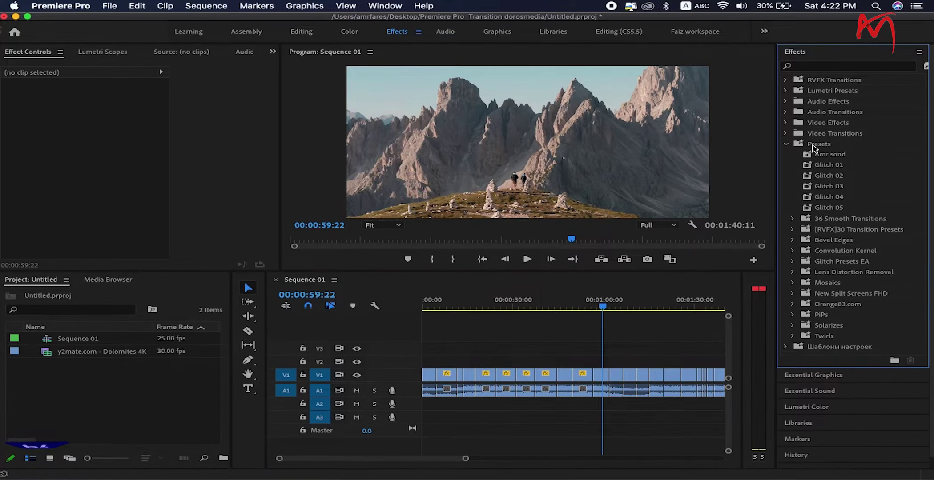
# Import Artwav Presets Pack.prfpset from the Desktop's 62 ArtwavTransitions folder via Import Presets
pyautogui.rightClick(817, 148)
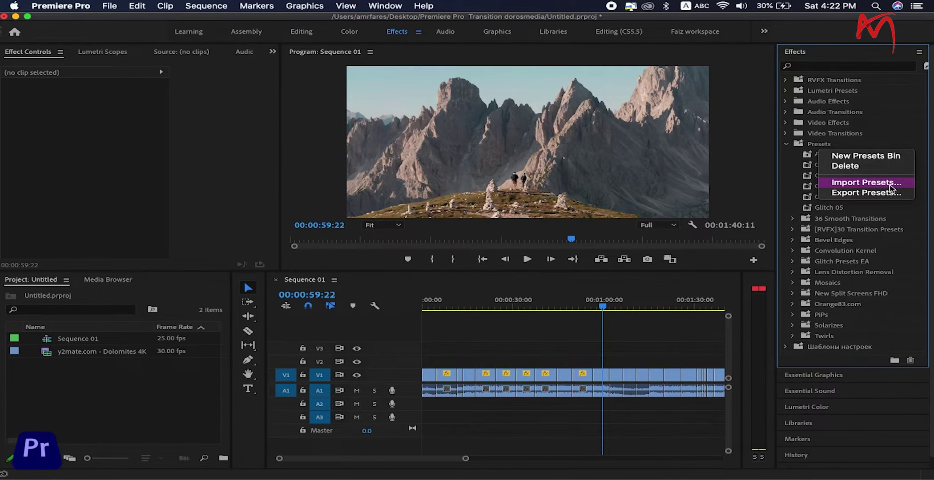
pyautogui.click(889, 185)
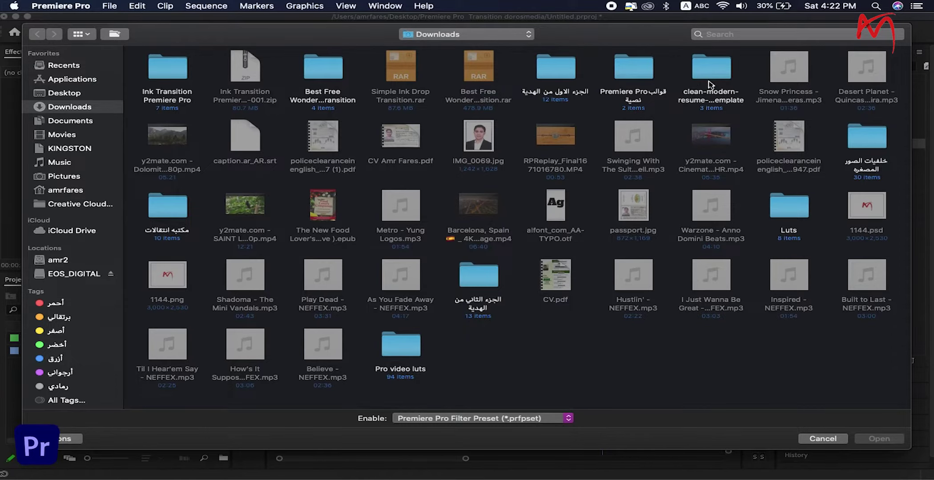
pyautogui.click(62, 93)
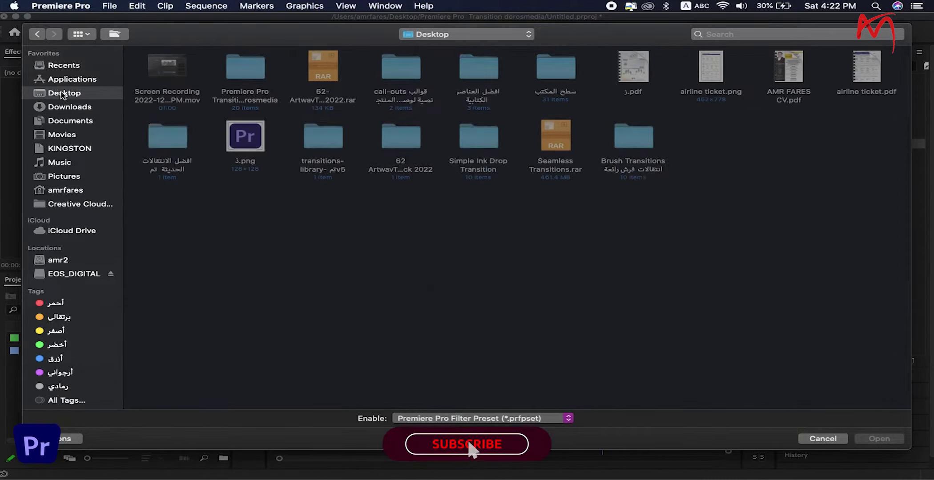
pyautogui.click(403, 141)
pyautogui.doubleClick(401, 141)
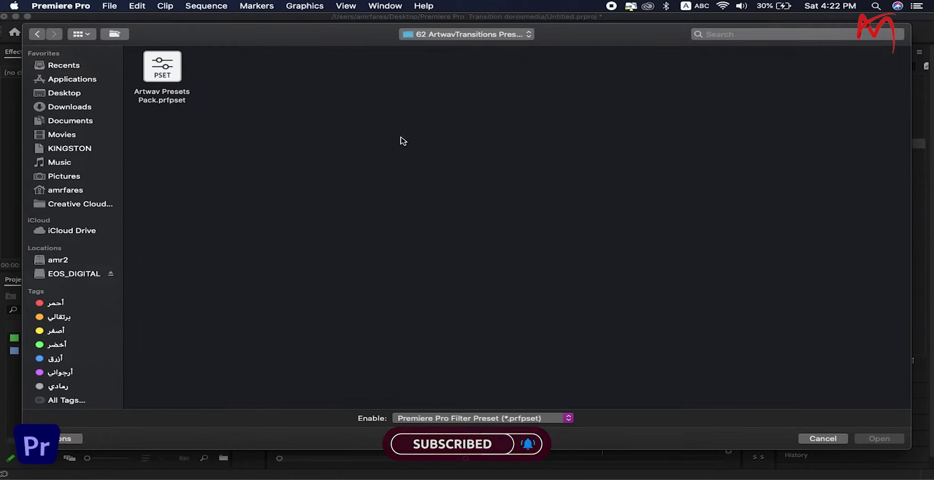
pyautogui.click(158, 73)
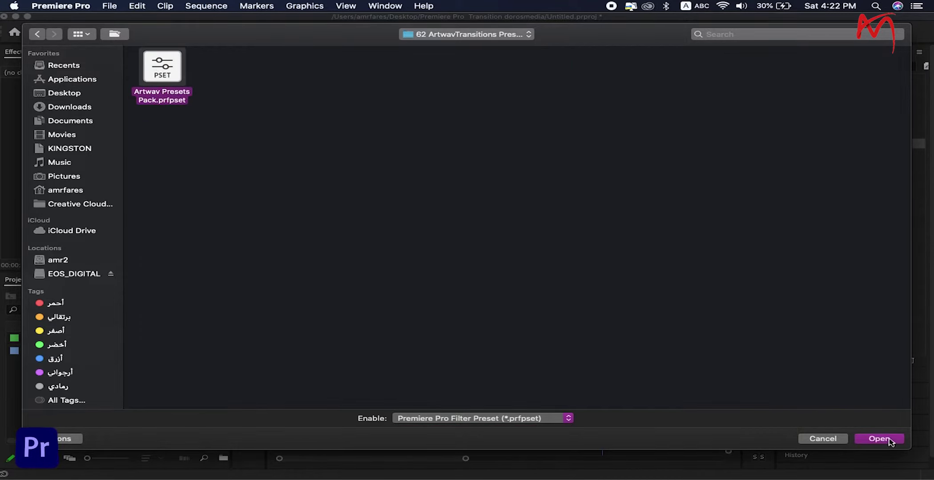
pyautogui.click(888, 440)
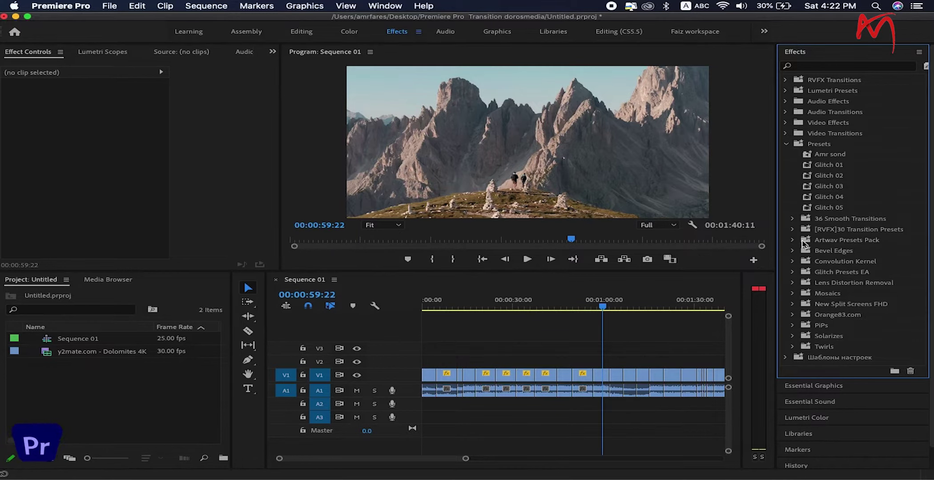
# Expand Artwav Presets Pack > Distortion Transitions > Distortion Chromatic in the Effects panel
pyautogui.click(791, 240)
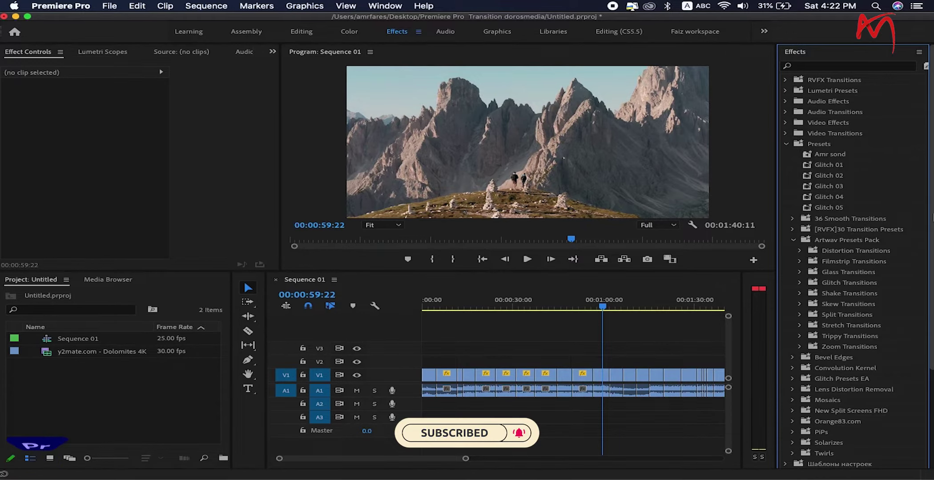
pyautogui.scroll(-5, 882, 261)
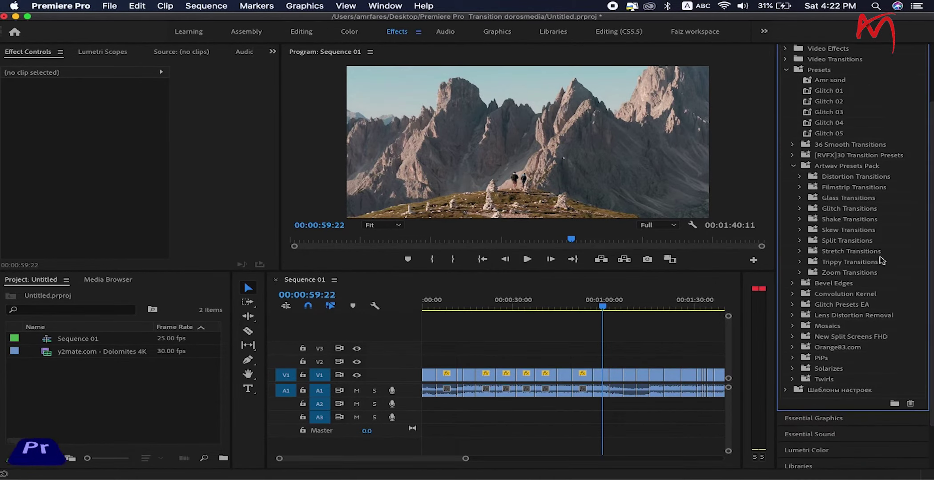
pyautogui.click(799, 178)
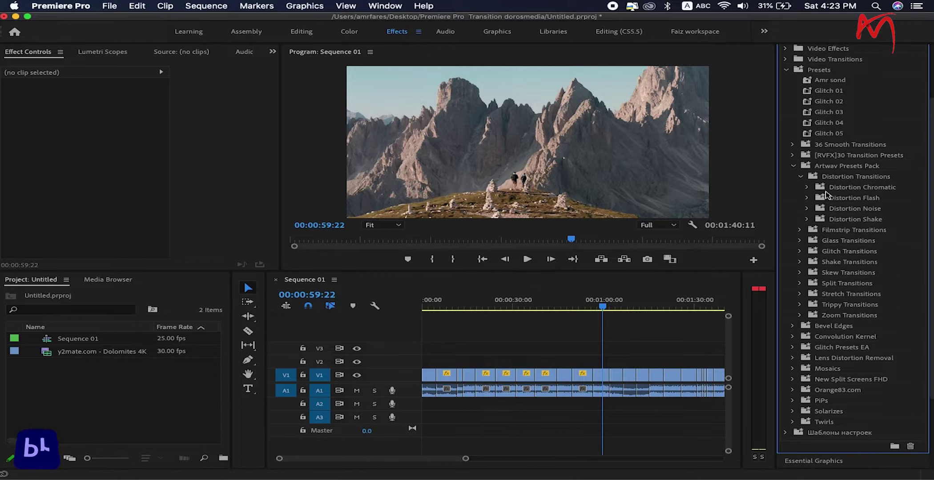
pyautogui.click(806, 187)
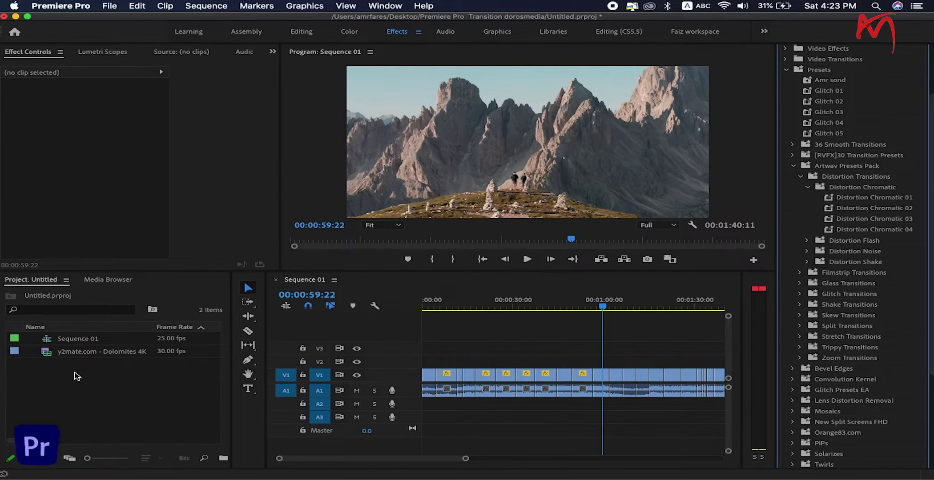
# Create a new adjustment layer and place it at the sequence start on V2
pyautogui.rightClick(75, 376)
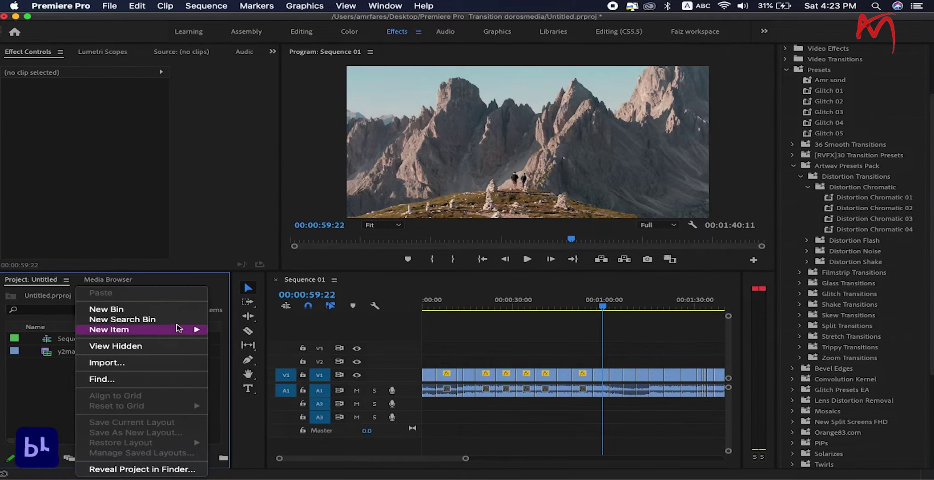
pyautogui.moveTo(177, 331)
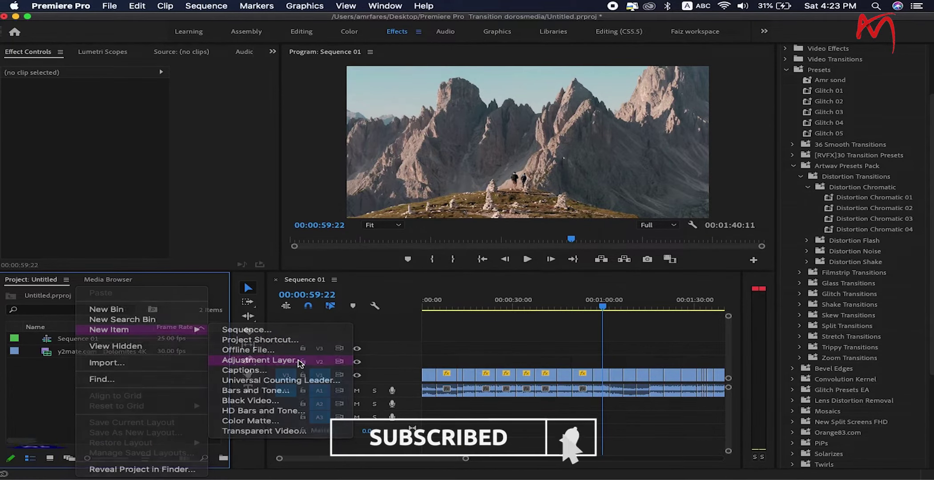
pyautogui.click(297, 360)
pyautogui.click(541, 289)
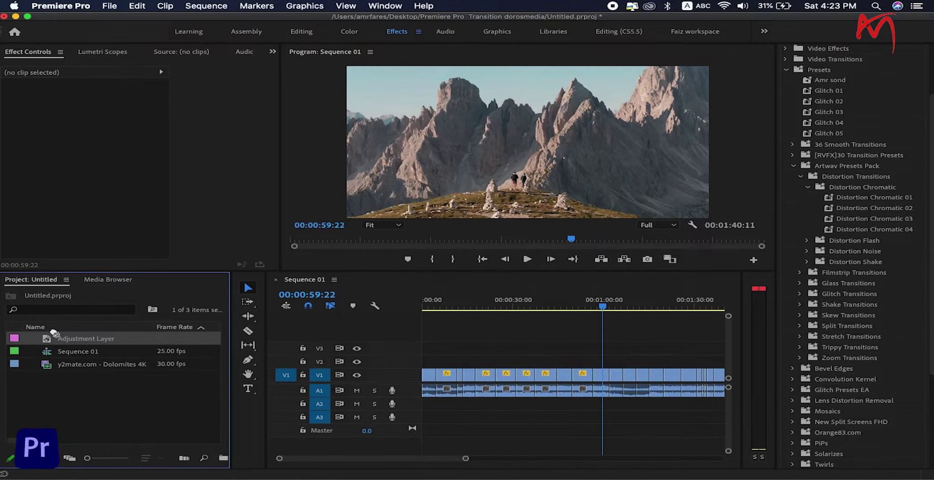
pyautogui.moveTo(53, 333); pyautogui.dragTo(423, 362)
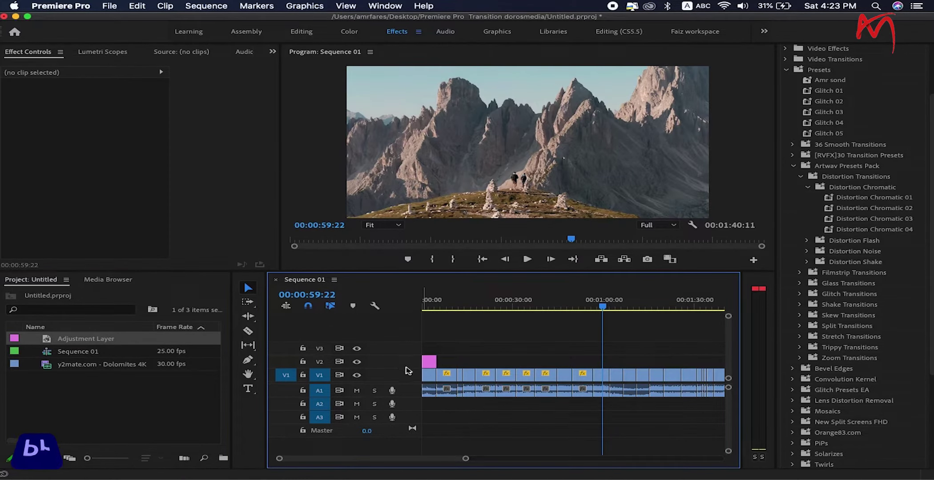
# Move the adjustment layer toward the first cut near 5 seconds
pyautogui.press('=')
pyautogui.press('=')
pyautogui.press('=')
pyautogui.click(487, 366)
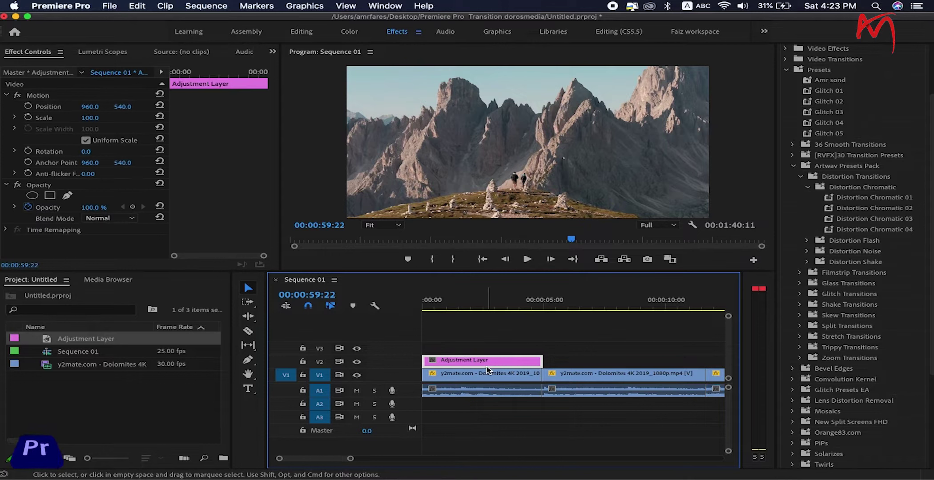
pyautogui.moveTo(458, 361); pyautogui.dragTo(551, 362)
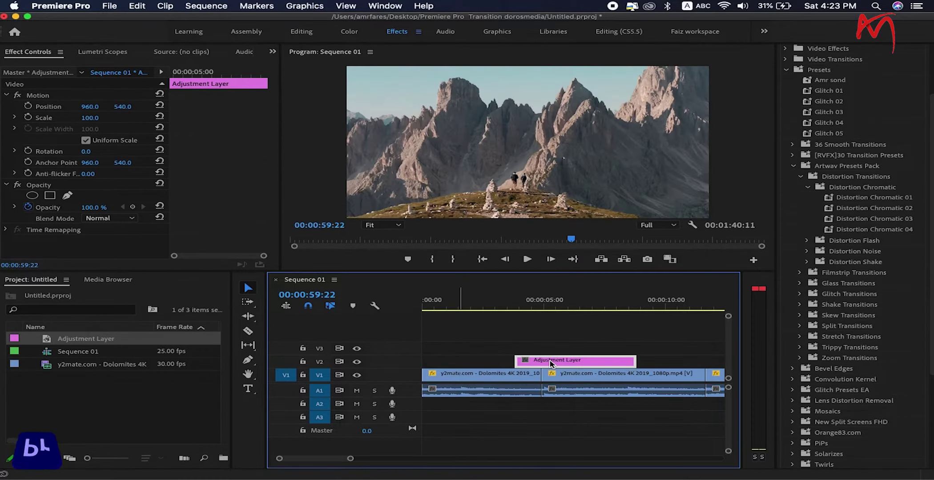
pyautogui.moveTo(542, 360); pyautogui.dragTo(555, 361)
# Split the adjustment layer at 00:00:05:08 and shift the right piece later
pyautogui.press('=')
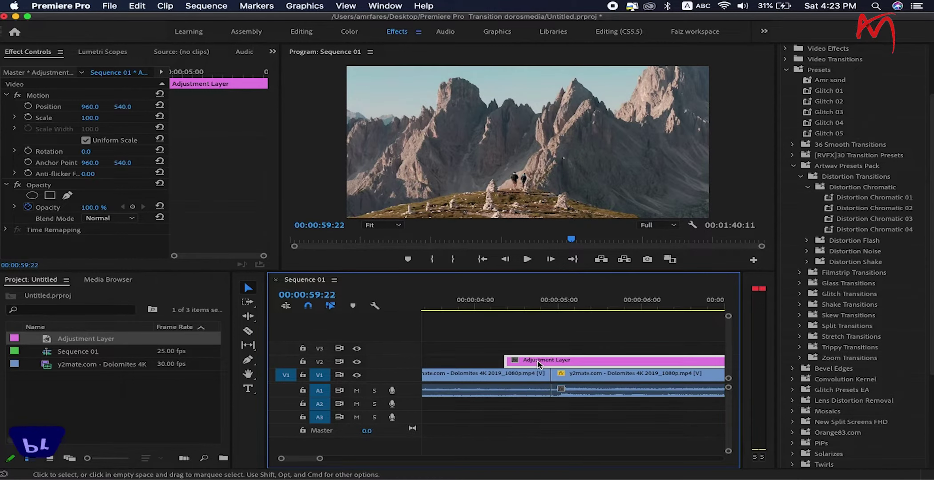
pyautogui.click(584, 307)
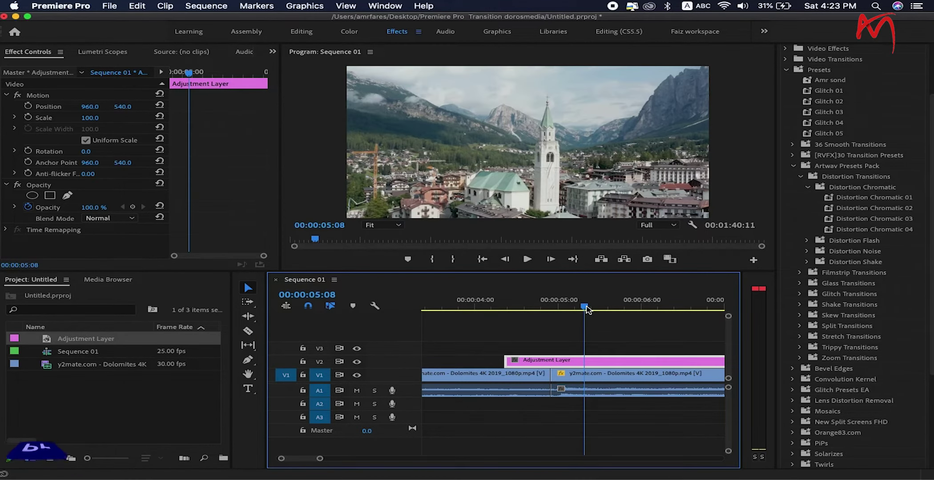
pyautogui.press('super+k')
pyautogui.moveTo(615, 360); pyautogui.dragTo(680, 360)
pyautogui.click(491, 306)
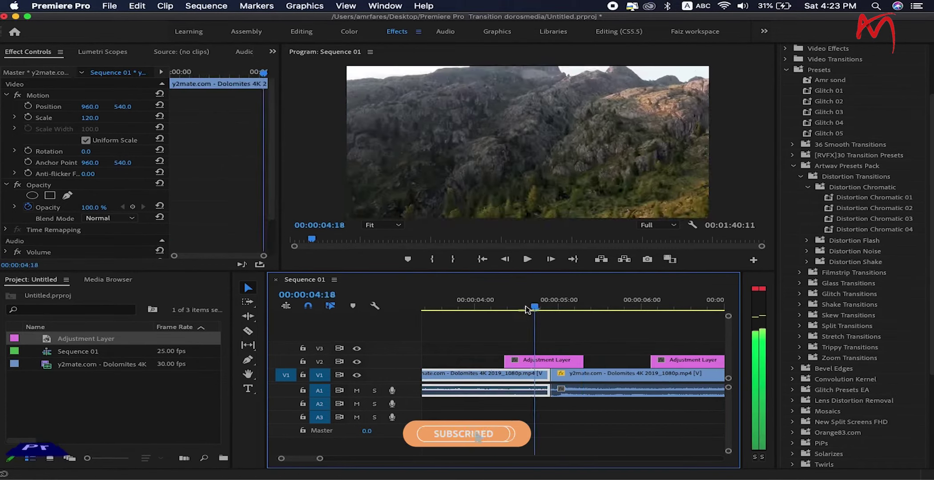
pyautogui.moveTo(492, 310); pyautogui.dragTo(554, 307)
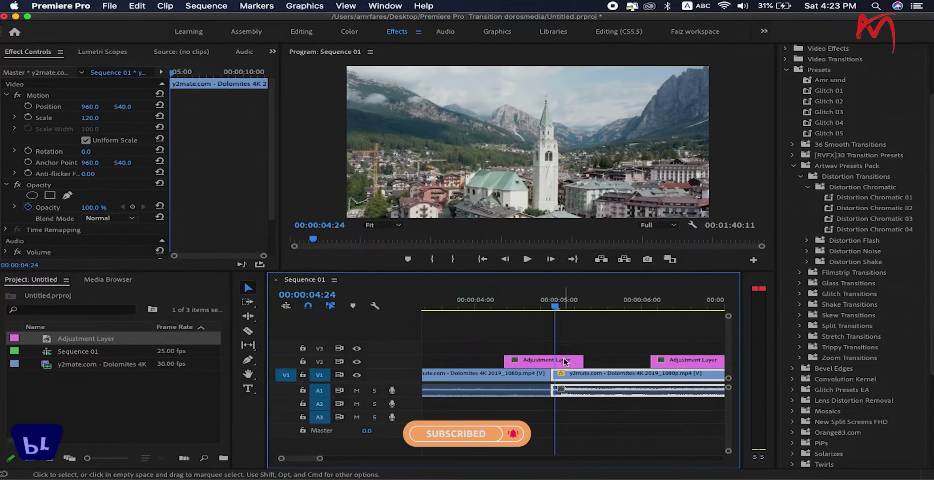
pyautogui.click(565, 361)
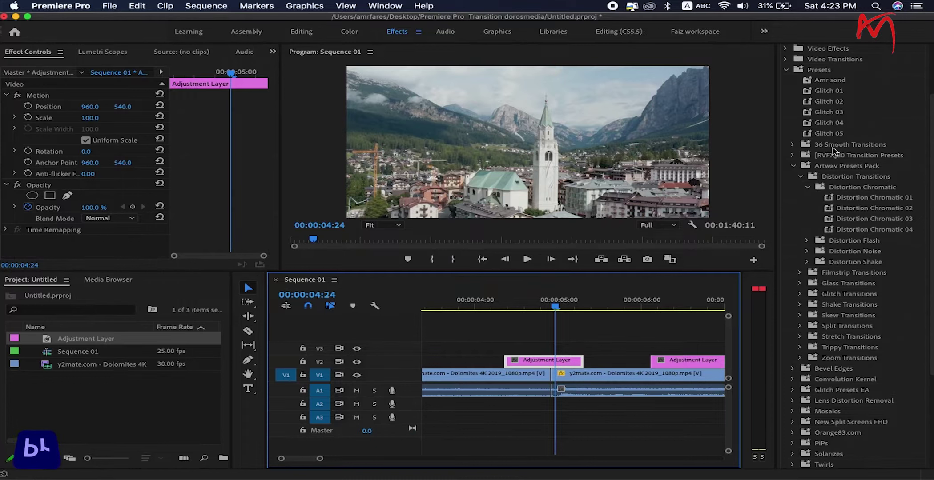
# Apply Distortion Chromatic 01 to the first-cut adjustment layer and preview it
pyautogui.moveTo(854, 200); pyautogui.dragTo(737, 250)
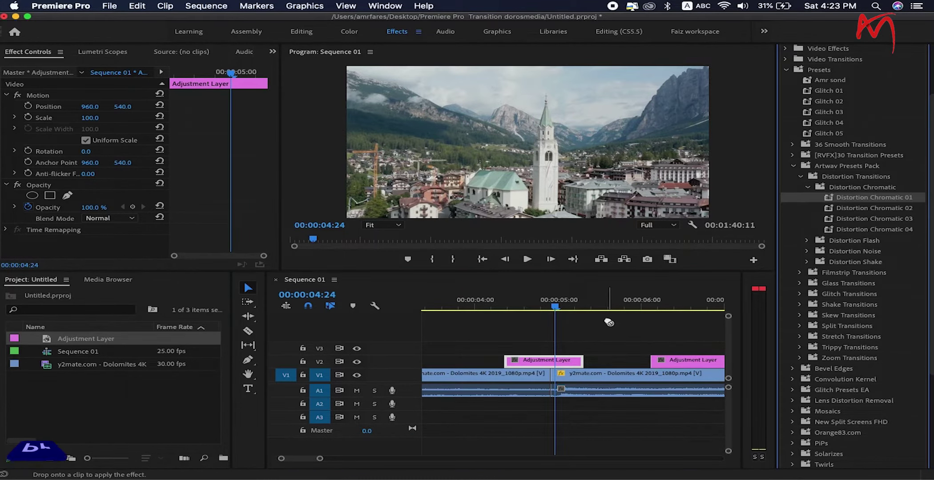
pyautogui.moveTo(549, 363); pyautogui.dragTo(549, 362)
pyautogui.moveTo(559, 306)
pyautogui.mouseDown()
pyautogui.moveTo(521, 309)
pyautogui.moveTo(577, 307)
pyautogui.moveTo(485, 317)
pyautogui.moveTo(598, 305)
pyautogui.mouseUp()
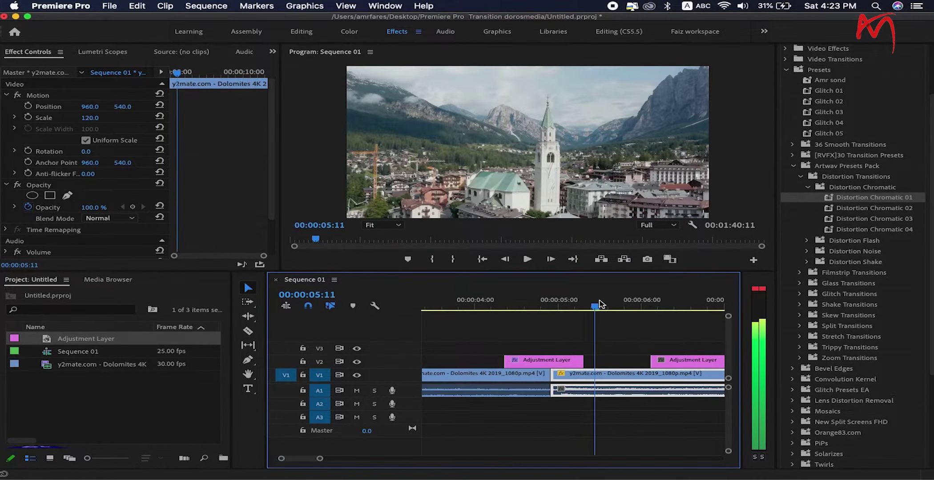
# Move the next adjustment layer to the cut near 12 seconds and split it at 12:01
pyautogui.press('-')
pyautogui.press('-')
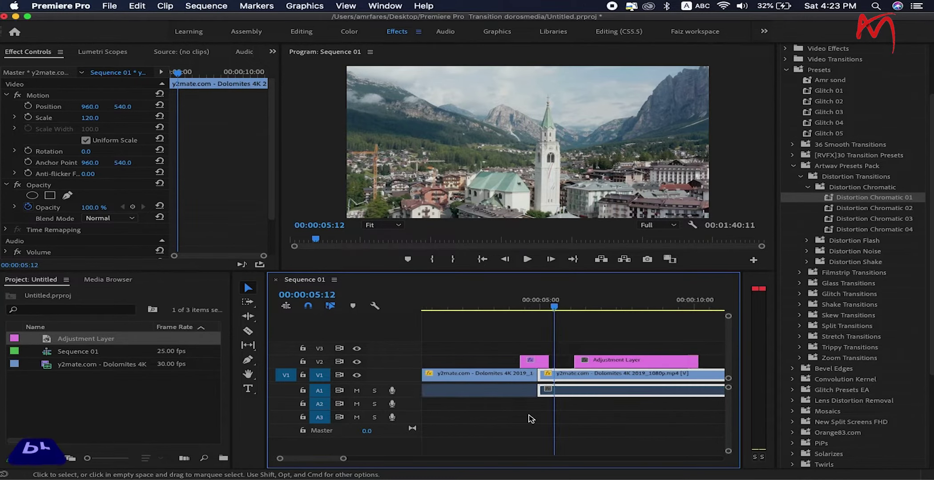
pyautogui.press('-')
pyautogui.moveTo(597, 361)
pyautogui.mouseDown()
pyautogui.moveTo(663, 365)
pyautogui.moveTo(590, 363)
pyautogui.moveTo(601, 364)
pyautogui.mouseUp()
pyautogui.press('=')
pyautogui.press('=')
pyautogui.press('=')
pyautogui.click(646, 307)
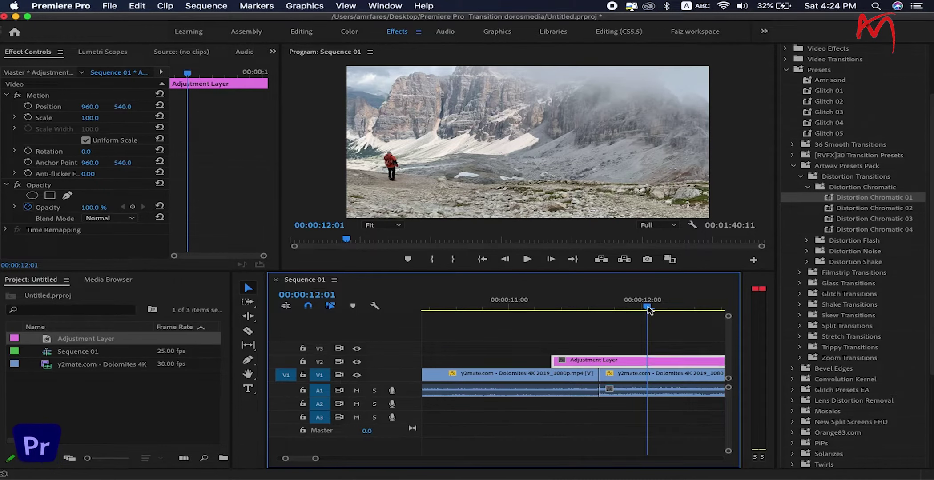
pyautogui.press('super+k')
# Apply Distortion Chromatic 02 to that adjustment layer and preview the cut
pyautogui.click(872, 209)
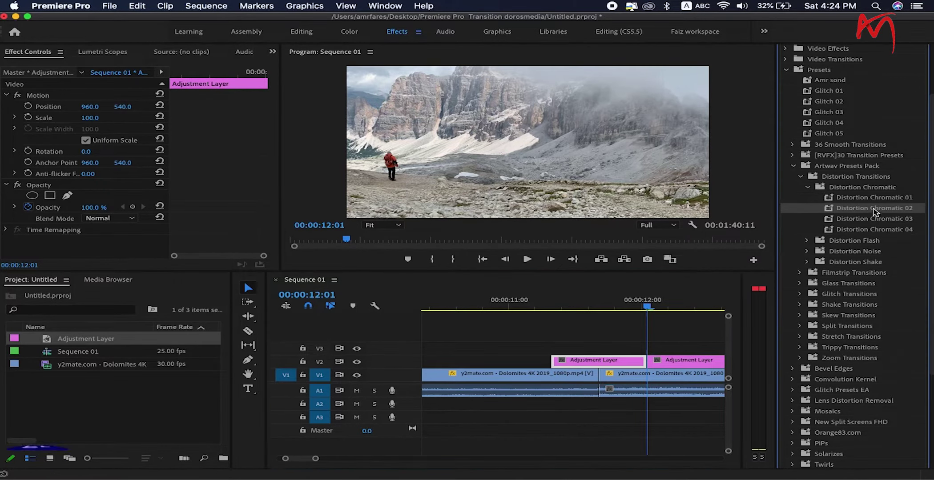
pyautogui.moveTo(608, 358); pyautogui.dragTo(608, 359)
pyautogui.click(610, 307)
pyautogui.moveTo(601, 315)
pyautogui.mouseDown()
pyautogui.moveTo(569, 312)
pyautogui.moveTo(654, 303)
pyautogui.mouseUp()
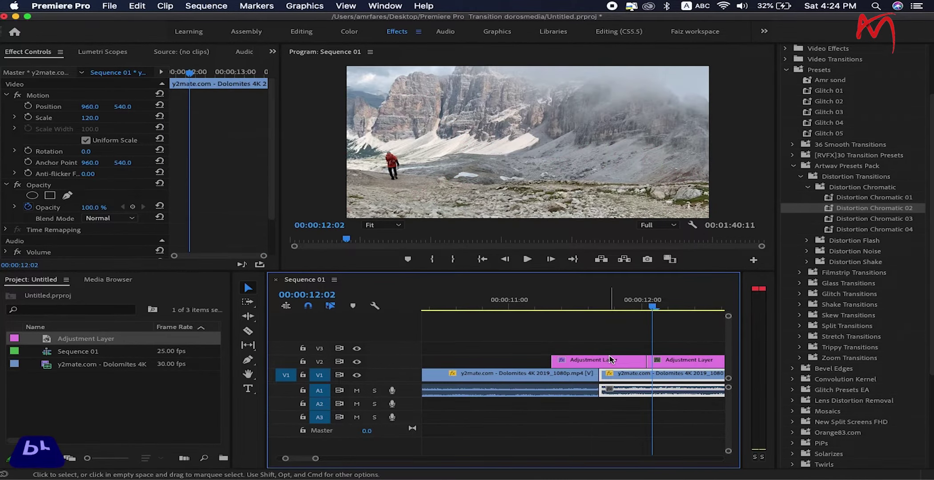
# Move the remaining adjustment layer toward the next cut and park the playhead at 14:01
pyautogui.press('-')
pyautogui.press('-')
pyautogui.press('-')
pyautogui.press('-')
pyautogui.moveTo(642, 361); pyautogui.dragTo(673, 361)
pyautogui.press('=')
pyautogui.press('=')
pyautogui.click(640, 305)
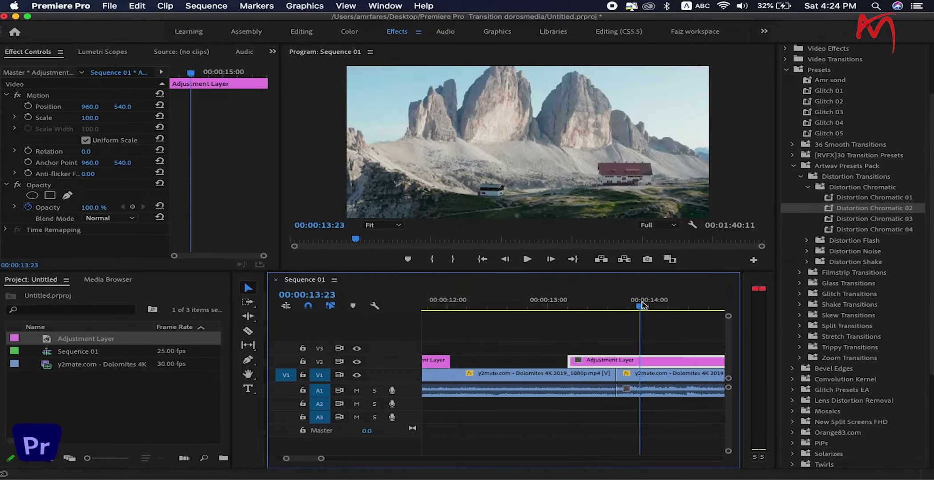
pyautogui.moveTo(641, 306); pyautogui.dragTo(653, 305)
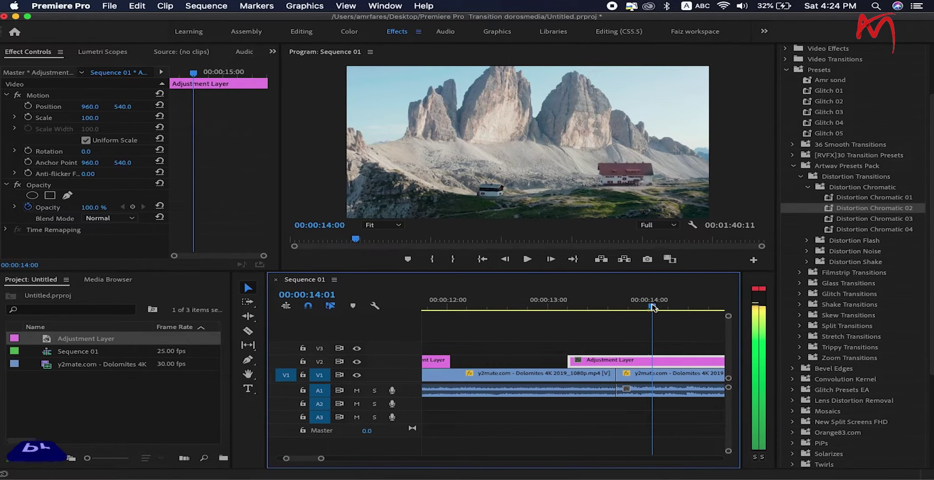
# Split the adjustment layer at 14:01 and apply Distortion Flash 01 to it
pyautogui.press('super+k')
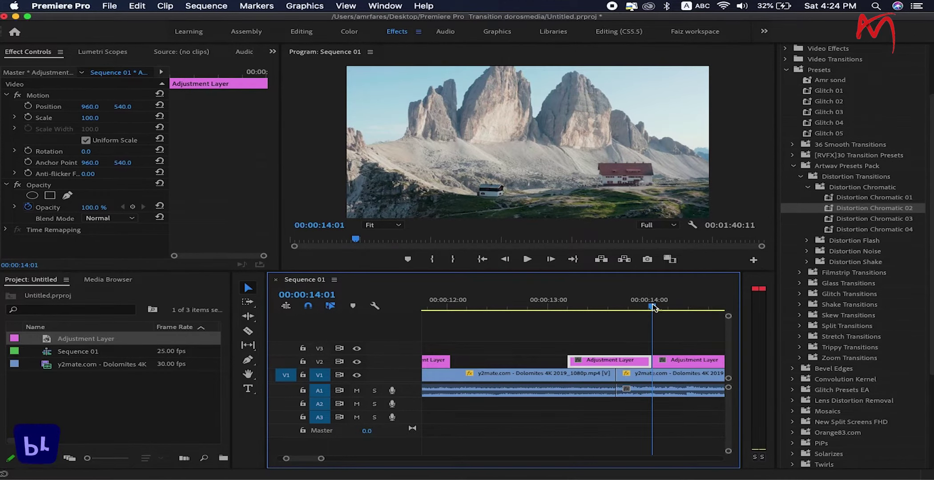
pyautogui.click(806, 240)
pyautogui.click(874, 252)
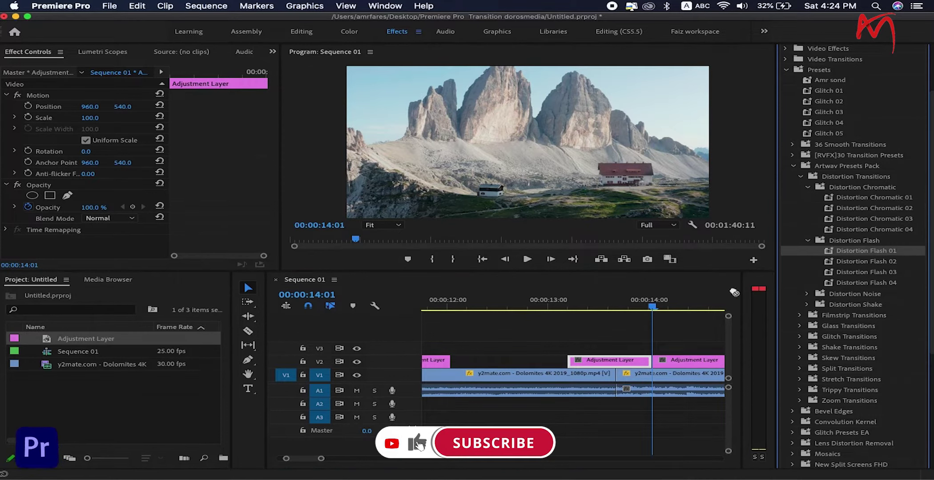
pyautogui.moveTo(630, 361); pyautogui.dragTo(630, 361)
pyautogui.moveTo(652, 307)
pyautogui.mouseDown()
pyautogui.moveTo(549, 314)
pyautogui.moveTo(590, 307)
pyautogui.mouseUp()
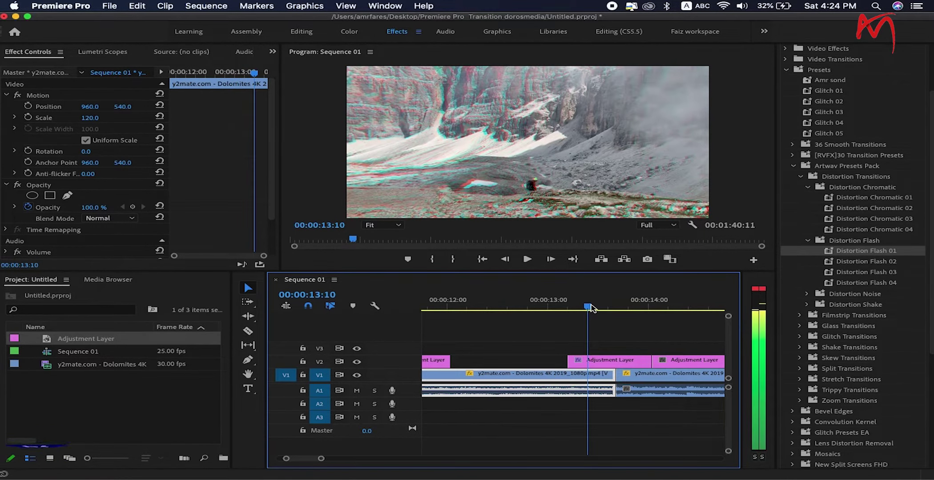
pyautogui.moveTo(592, 308); pyautogui.dragTo(650, 299)
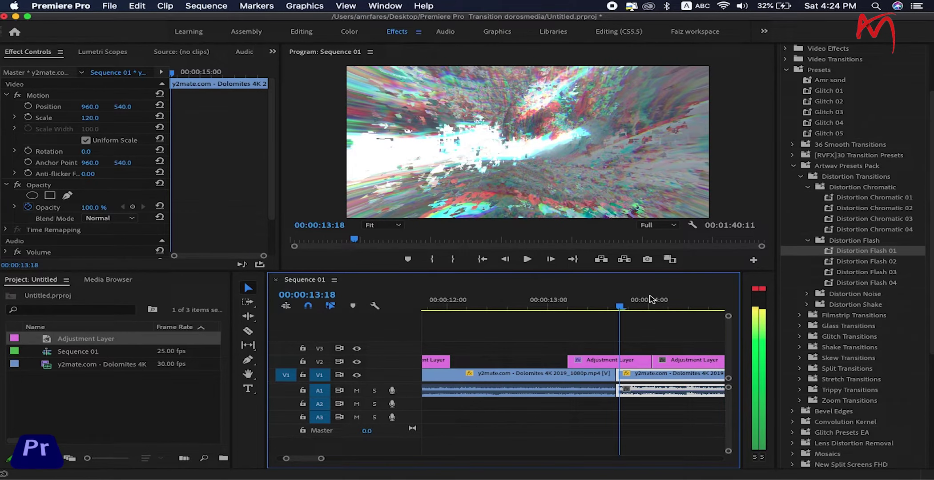
pyautogui.moveTo(650, 299); pyautogui.dragTo(607, 307)
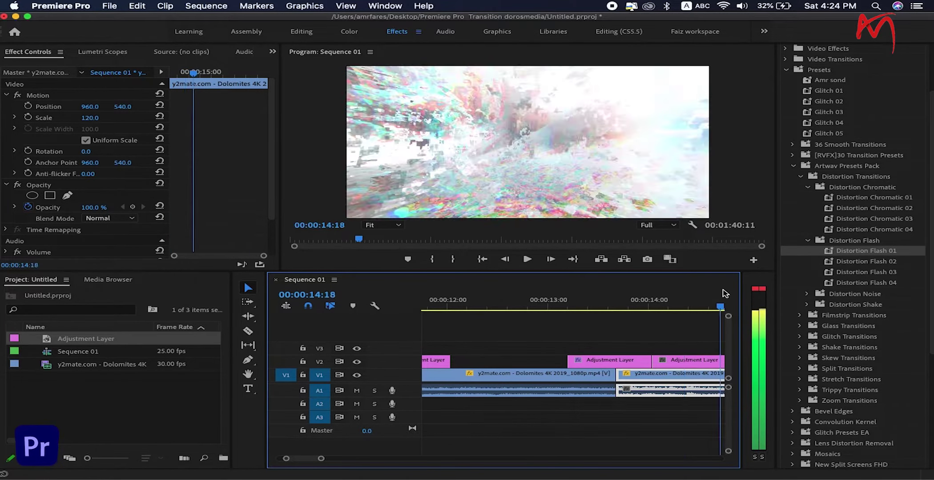
# Lower playback resolution to 1/2 and preview the Distortion Flash transition
pyautogui.click(658, 225)
pyautogui.click(656, 247)
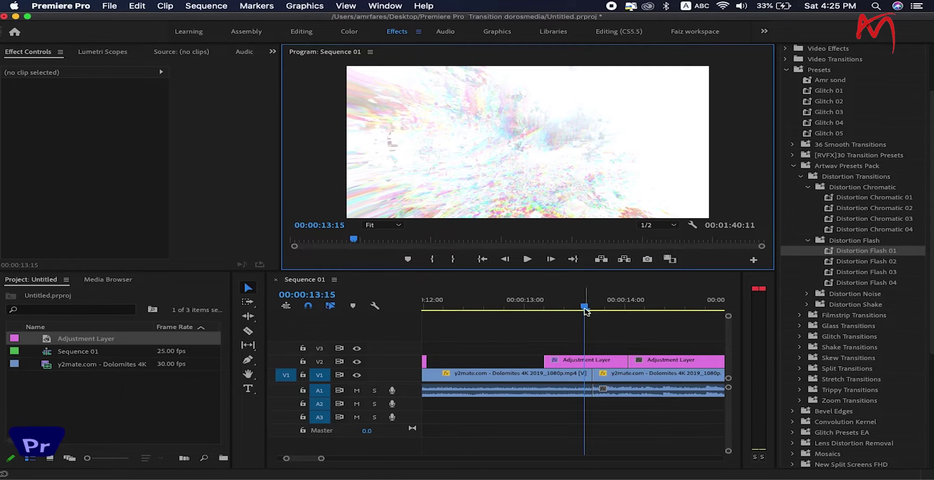
pyautogui.click(583, 306)
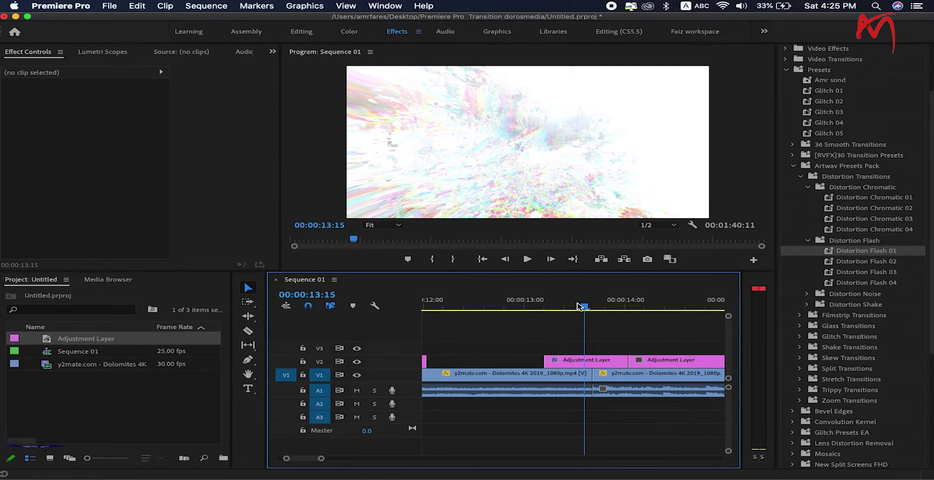
pyautogui.moveTo(578, 307); pyautogui.dragTo(588, 307)
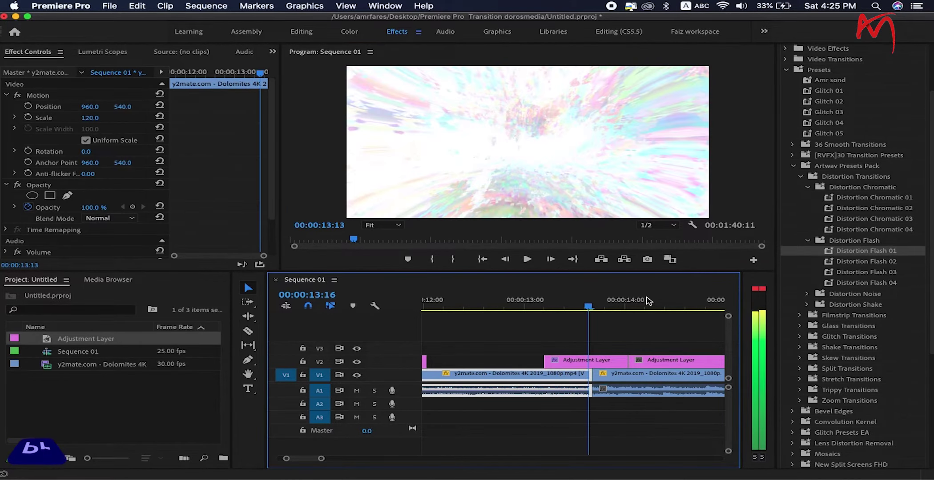
pyautogui.moveTo(600, 306)
pyautogui.mouseDown()
pyautogui.moveTo(535, 324)
pyautogui.moveTo(650, 314)
pyautogui.mouseUp()
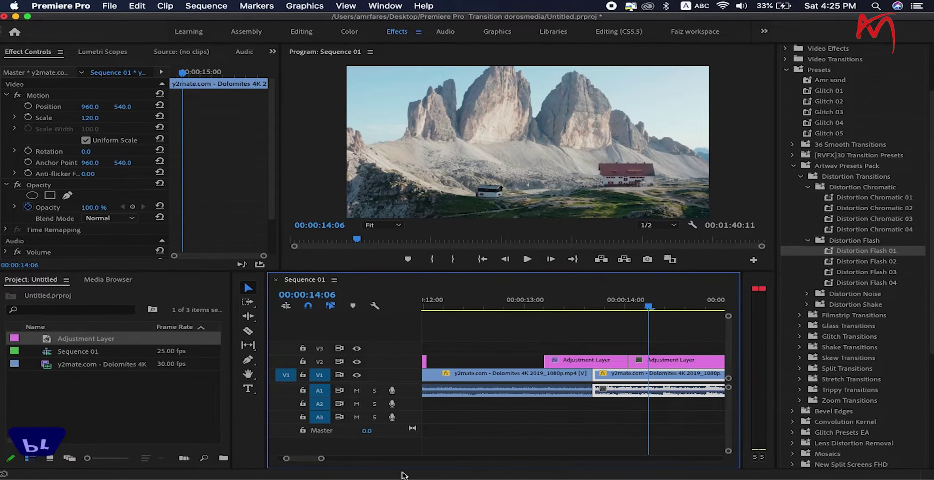
# Drag the adjustment layer to the cut near 18 seconds and split it at 00:00:18:06
pyautogui.moveTo(307, 459); pyautogui.dragTo(310, 460)
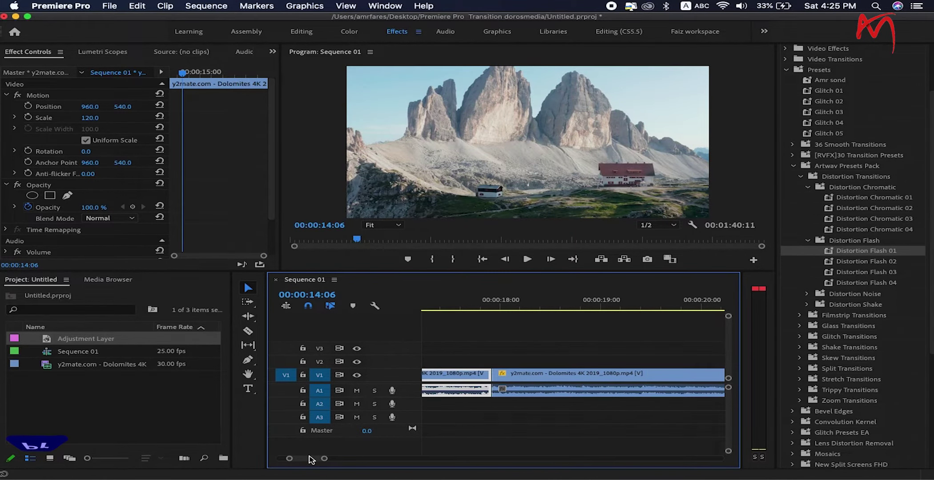
pyautogui.press('-')
pyautogui.press('-')
pyautogui.press('-')
pyautogui.press('-')
pyautogui.press('-')
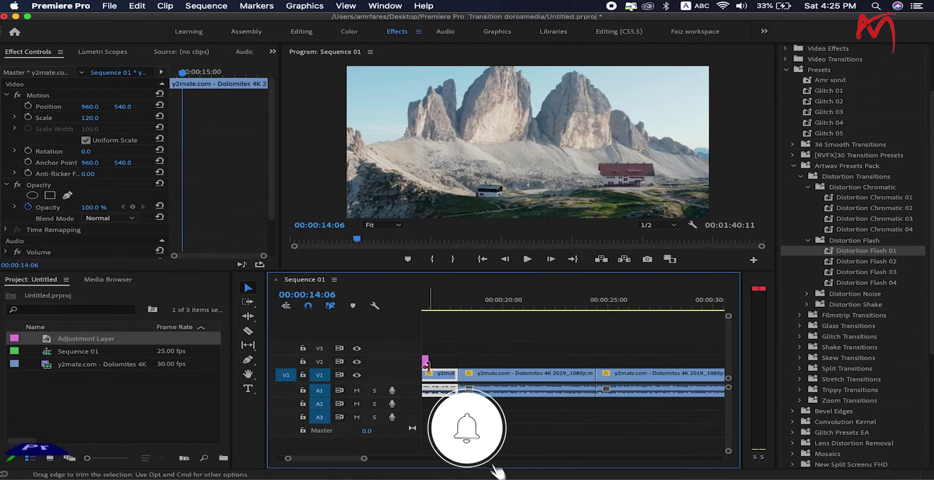
pyautogui.moveTo(350, 459); pyautogui.dragTo(349, 460)
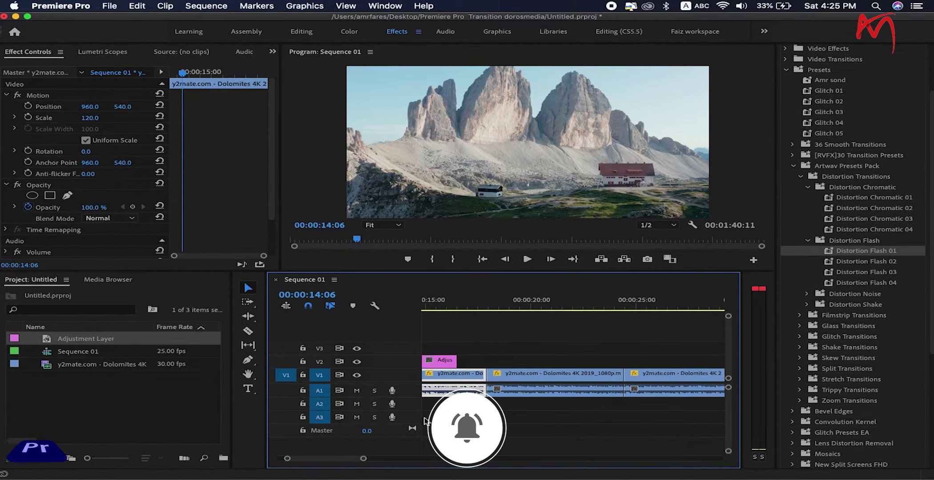
pyautogui.scroll(1, 459, 383)
pyautogui.moveTo(437, 361); pyautogui.dragTo(692, 360)
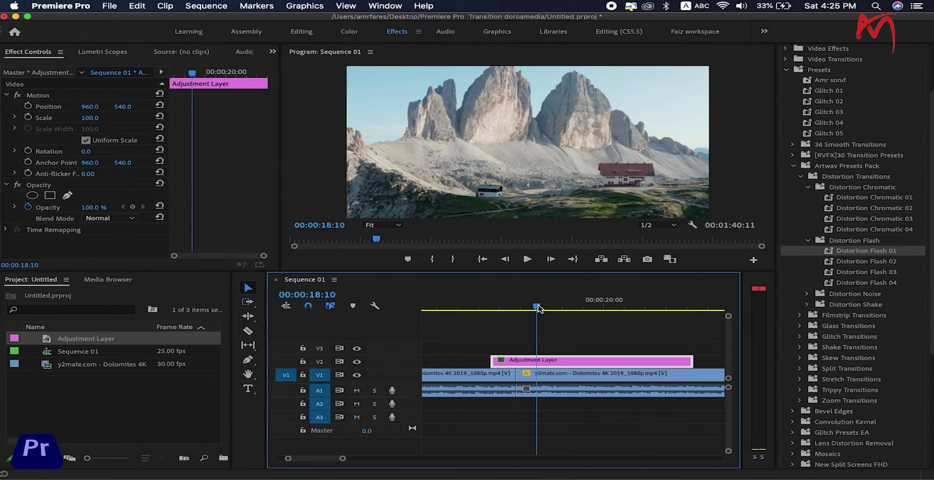
pyautogui.scroll(4, 512, 363)
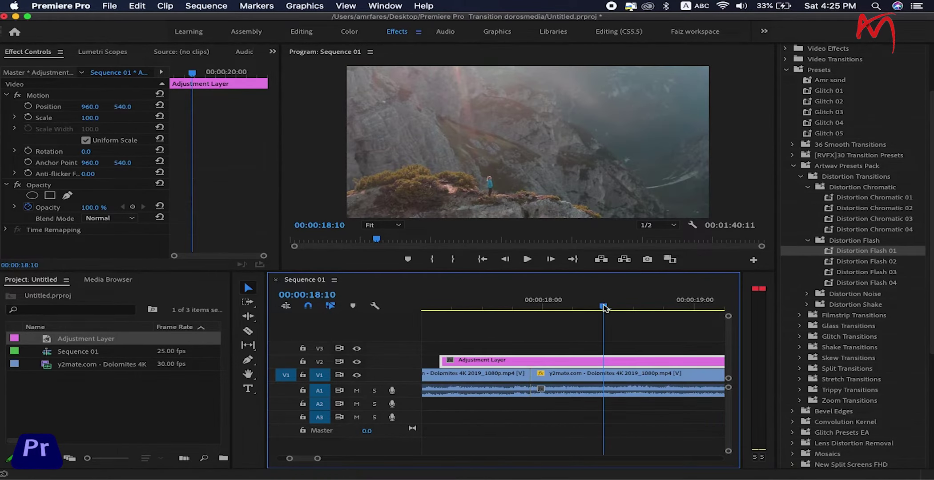
pyautogui.moveTo(603, 307); pyautogui.dragTo(580, 306)
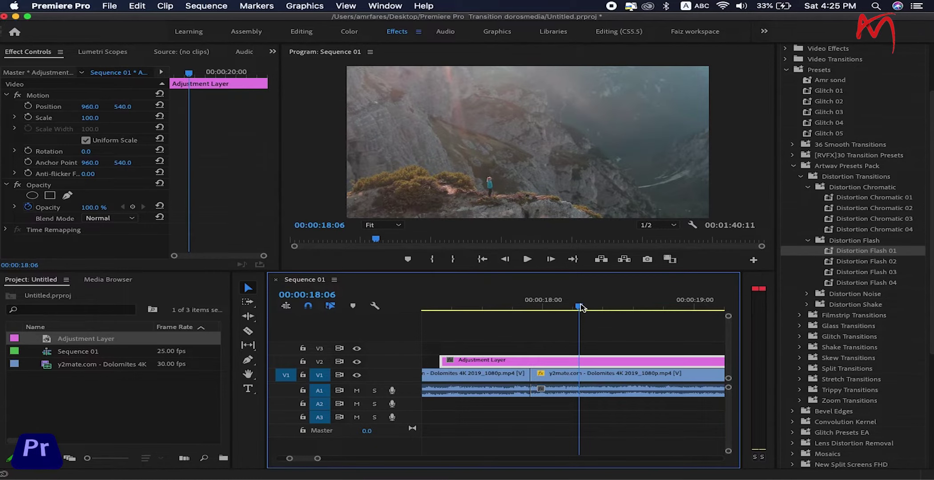
pyautogui.press('super+k')
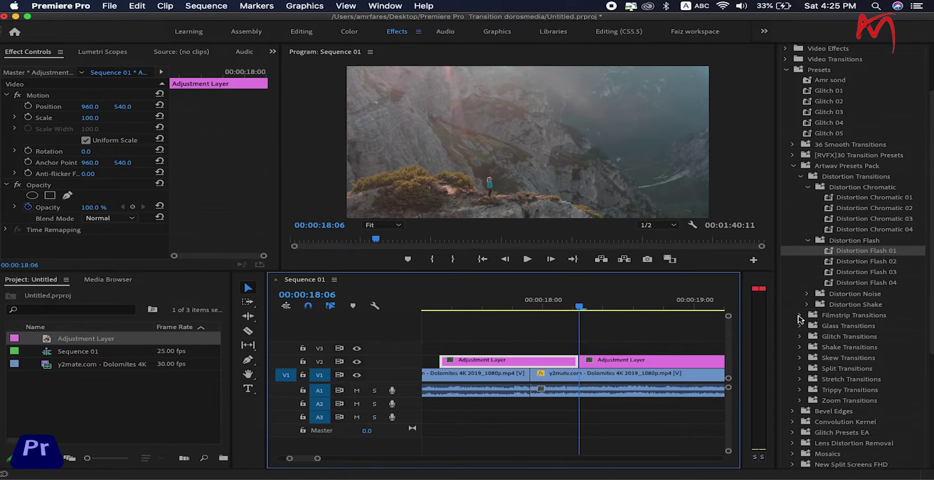
# Apply the Filmstrip Transitions 01 preset to the first adjustment layer
pyautogui.click(799, 317)
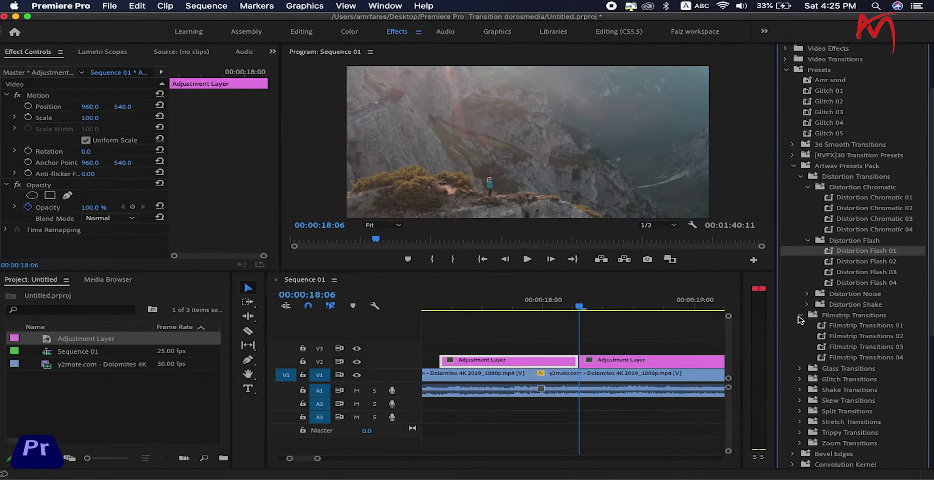
pyautogui.click(882, 326)
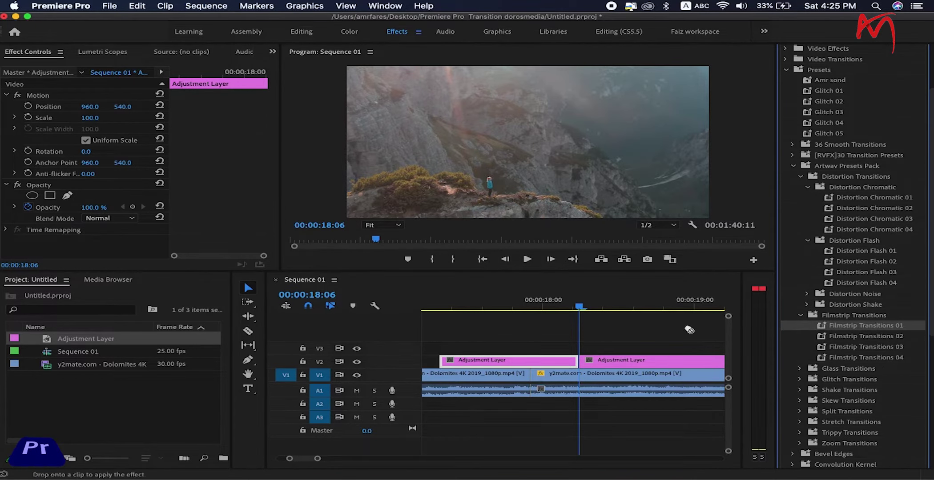
pyautogui.moveTo(542, 360); pyautogui.dragTo(541, 360)
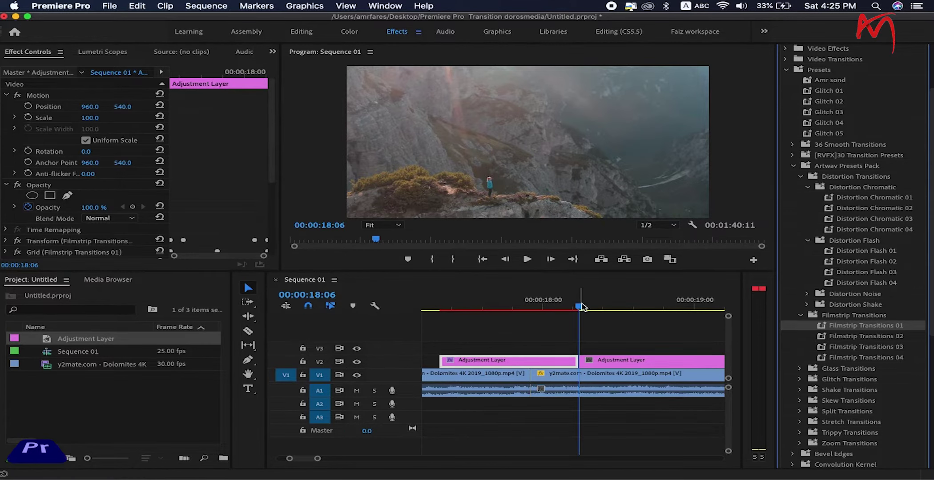
pyautogui.click(482, 307)
# Preview the filmstrip transition across the 18-second cut at 1/4 playback resolution
pyautogui.moveTo(474, 319)
pyautogui.mouseDown()
pyautogui.moveTo(441, 320)
pyautogui.moveTo(542, 311)
pyautogui.moveTo(433, 311)
pyautogui.mouseUp()
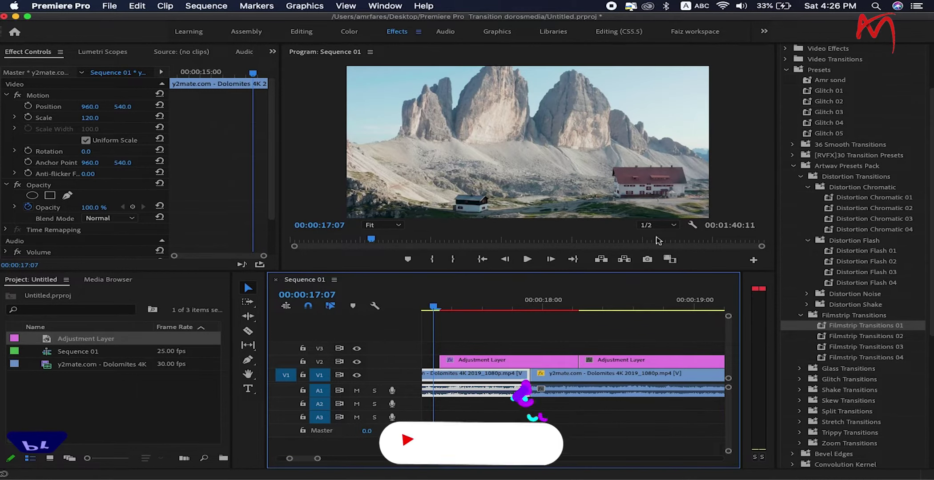
pyautogui.click(666, 229)
pyautogui.click(666, 260)
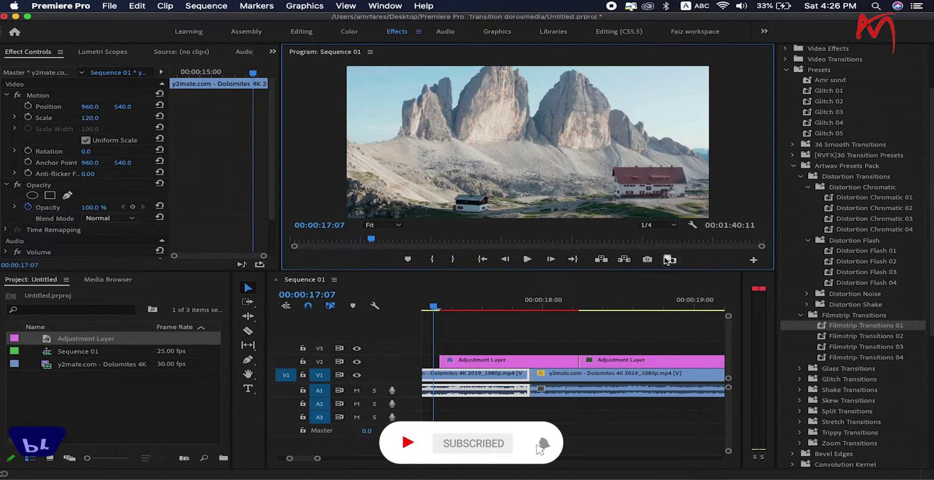
pyautogui.moveTo(434, 307)
pyautogui.mouseDown()
pyautogui.moveTo(569, 304)
pyautogui.moveTo(457, 314)
pyautogui.mouseUp()
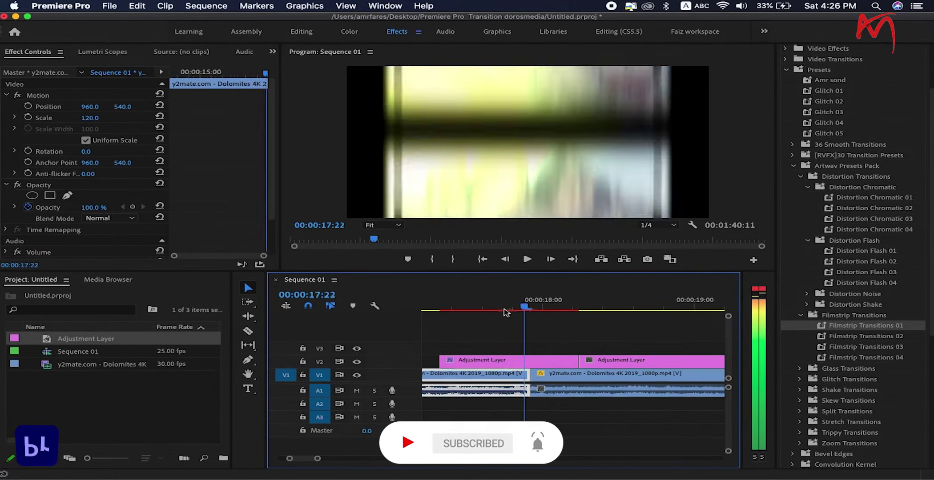
pyautogui.moveTo(457, 313); pyautogui.dragTo(609, 306)
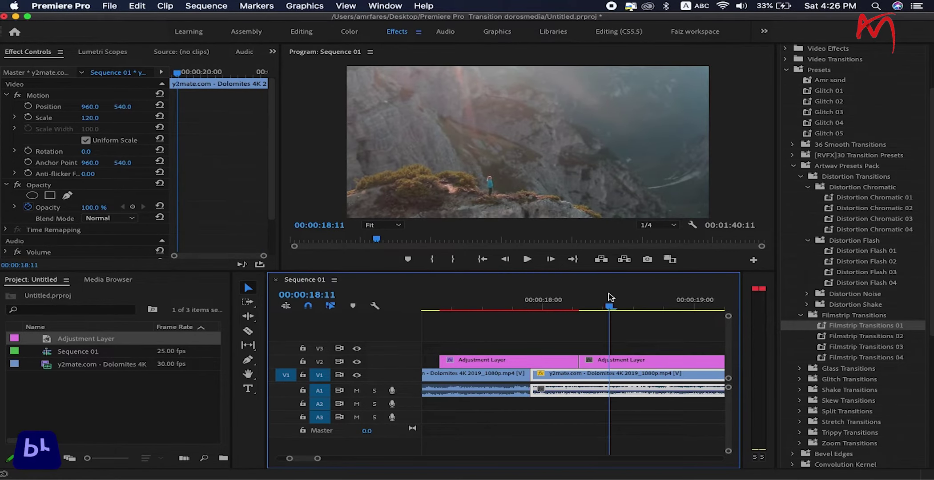
pyautogui.press('-')
pyautogui.press('-')
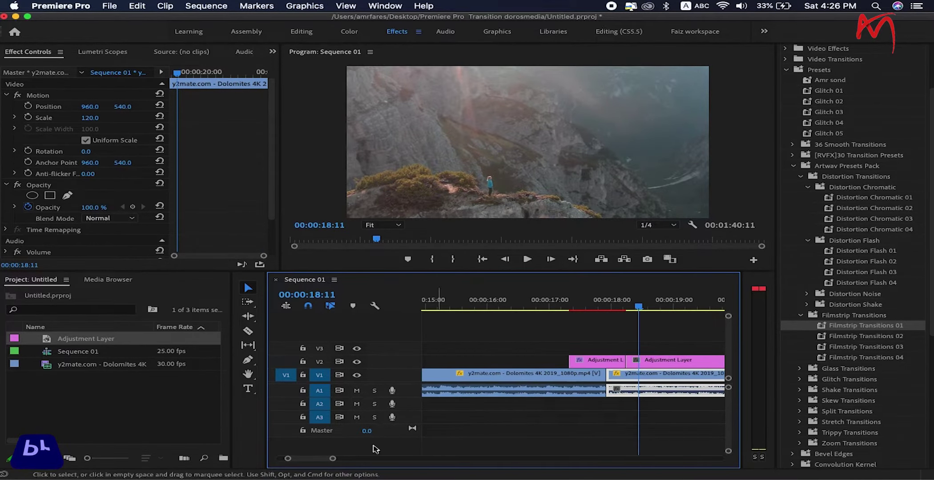
# Move the adjustment layer to the cut near 24 seconds and split it at 00:00:24:20
pyautogui.hscroll(5, 314, 462)
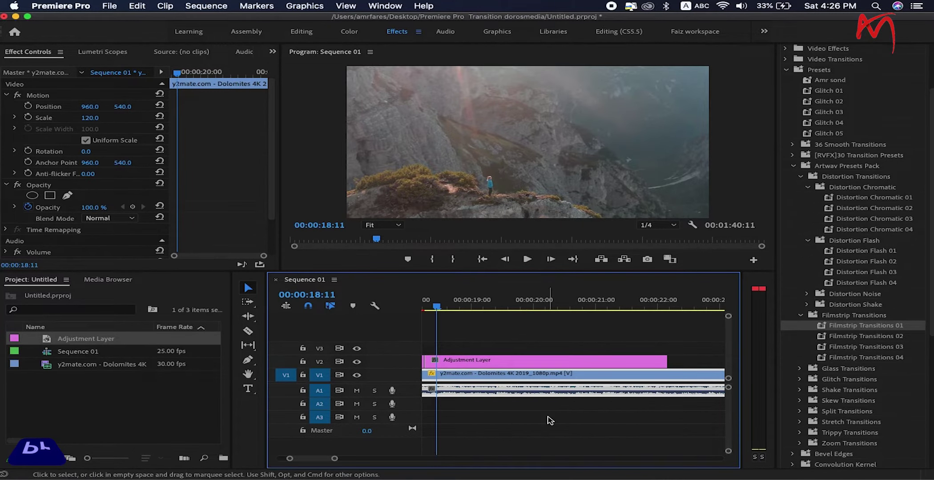
pyautogui.press('-')
pyautogui.moveTo(538, 362); pyautogui.dragTo(660, 365)
pyautogui.press('=')
pyautogui.click(611, 308)
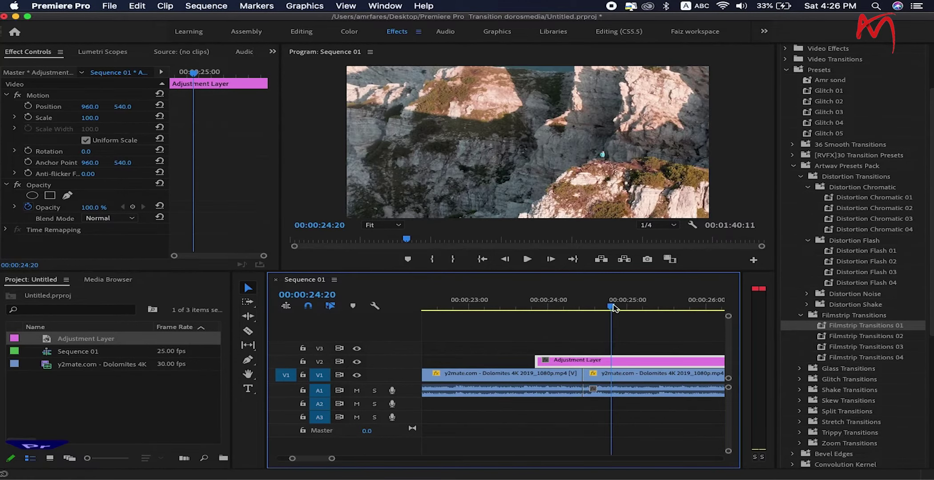
pyautogui.press('super+k')
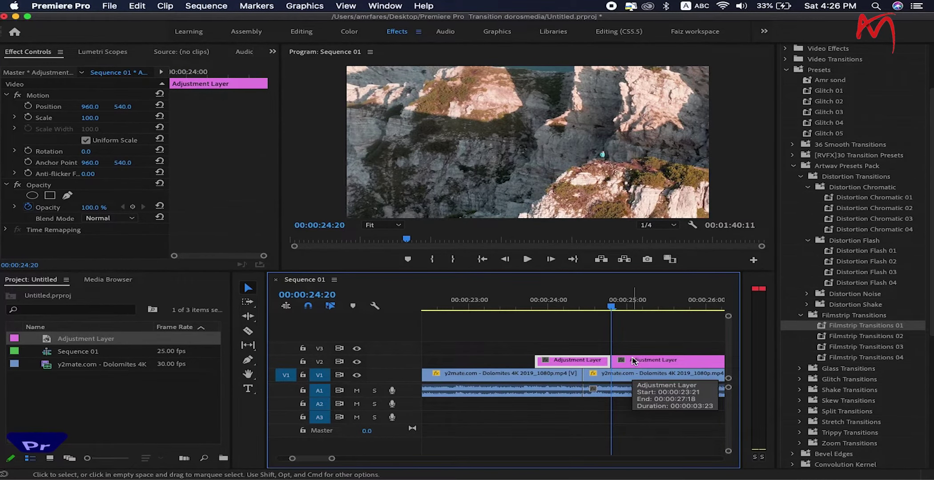
# Apply Filmstrip Transitions 02 to the piece before the cut and preview at 1/2 resolution
pyautogui.click(860, 339)
pyautogui.moveTo(583, 359); pyautogui.dragTo(584, 360)
pyautogui.moveTo(615, 306)
pyautogui.mouseDown()
pyautogui.moveTo(522, 313)
pyautogui.moveTo(657, 306)
pyautogui.mouseUp()
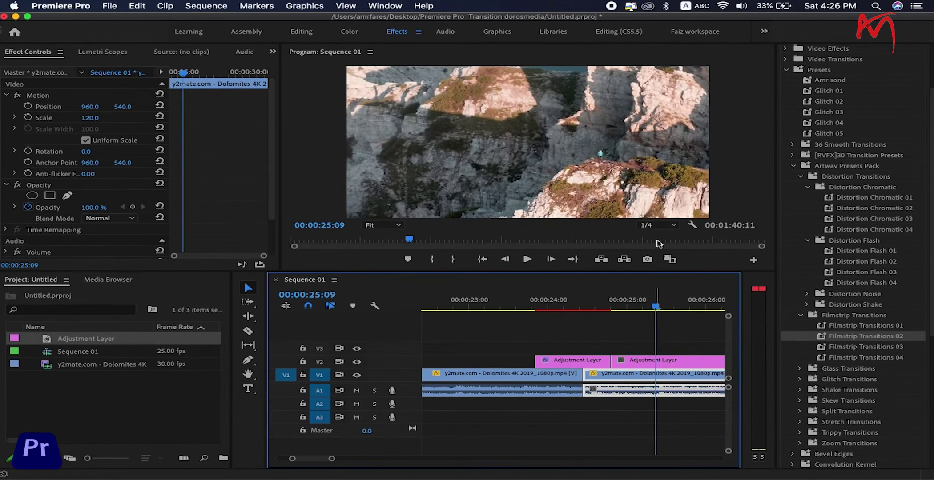
pyautogui.click(662, 226)
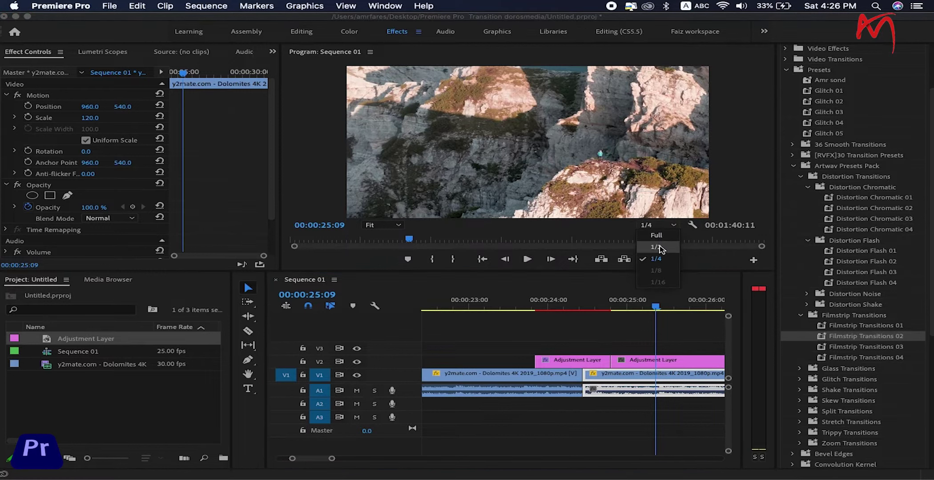
pyautogui.click(661, 248)
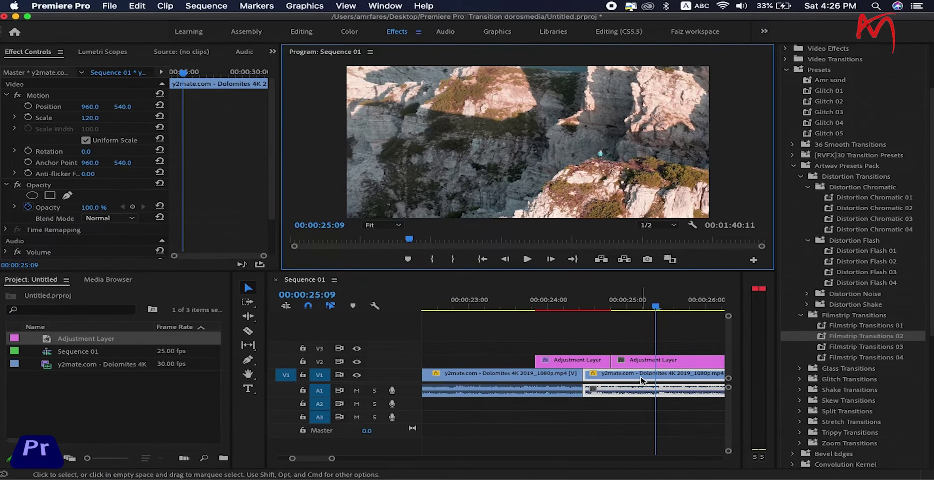
# Move the adjustment layer to the 31-second cut and place the playhead at 31:19
pyautogui.hscroll(5, 322, 461)
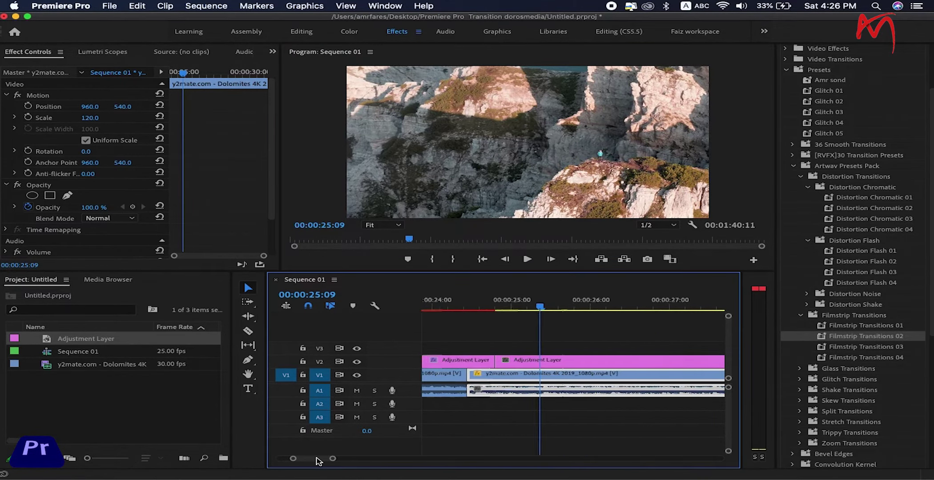
pyautogui.press('-')
pyautogui.moveTo(541, 361); pyautogui.dragTo(712, 368)
pyautogui.scroll(3, 707, 351)
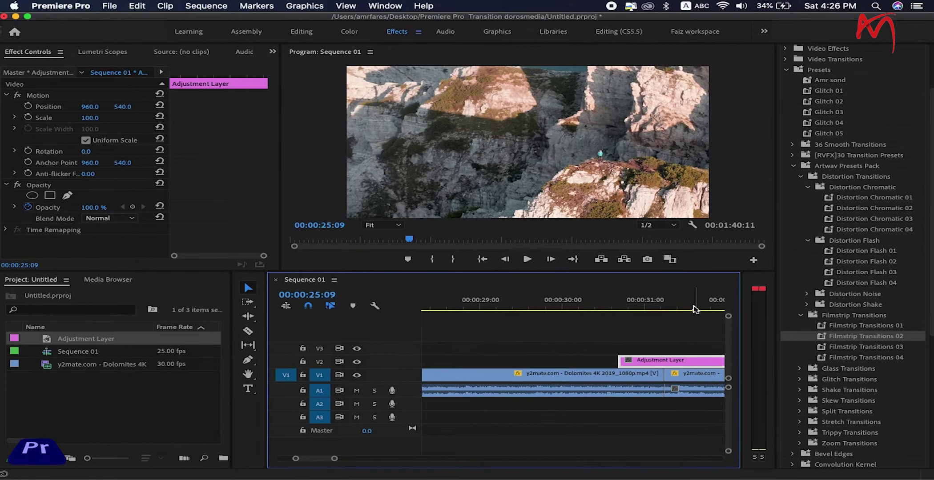
pyautogui.click(692, 306)
pyautogui.moveTo(691, 310); pyautogui.dragTo(709, 307)
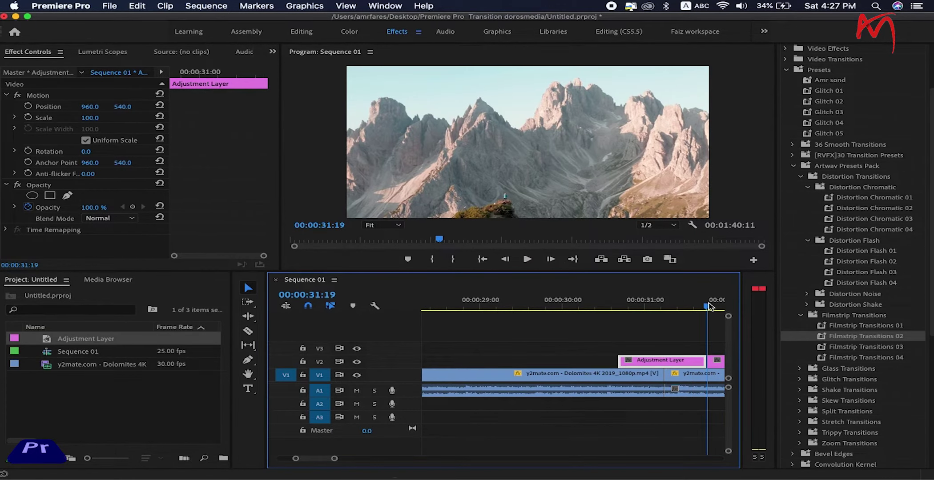
# Apply Filmstrip Transitions 03 to the V2 adjustment layer at that cut
pyautogui.click(871, 348)
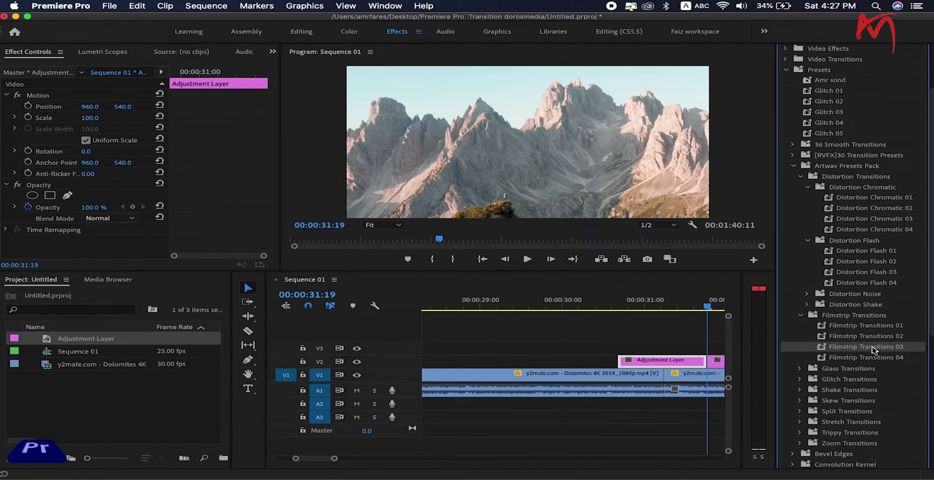
pyautogui.moveTo(655, 364); pyautogui.dragTo(654, 364)
pyautogui.moveTo(706, 309)
pyautogui.mouseDown()
pyautogui.moveTo(598, 316)
pyautogui.moveTo(672, 312)
pyautogui.mouseUp()
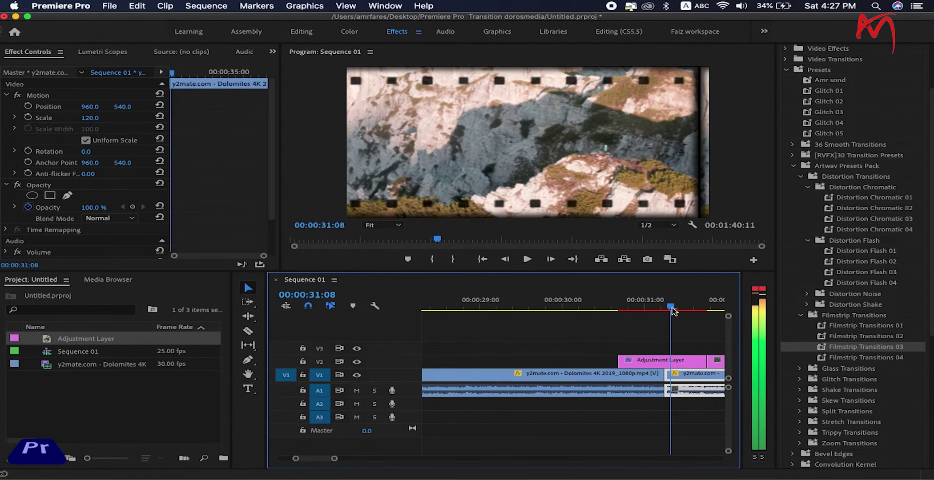
# Preview the filmstrip transition around 31 seconds at 1/4 playback resolution
pyautogui.click(673, 226)
pyautogui.click(654, 249)
pyautogui.click(672, 307)
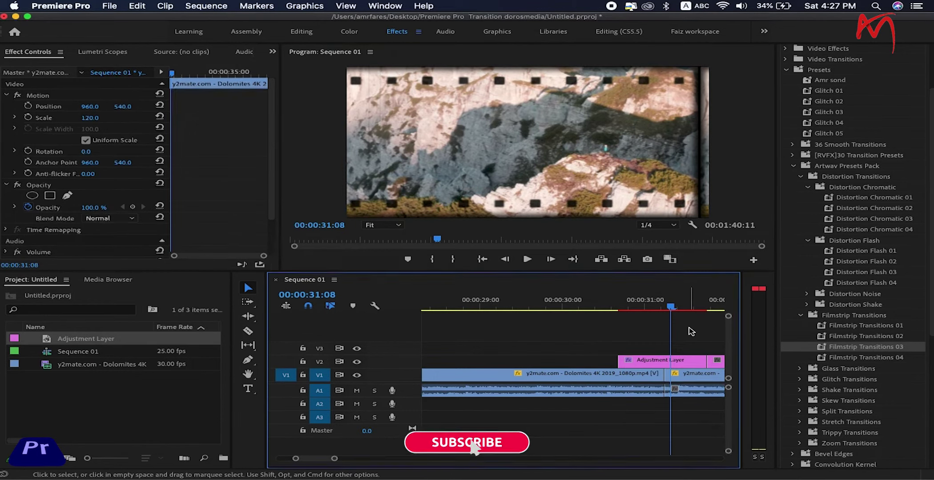
pyautogui.moveTo(672, 309); pyautogui.dragTo(695, 311)
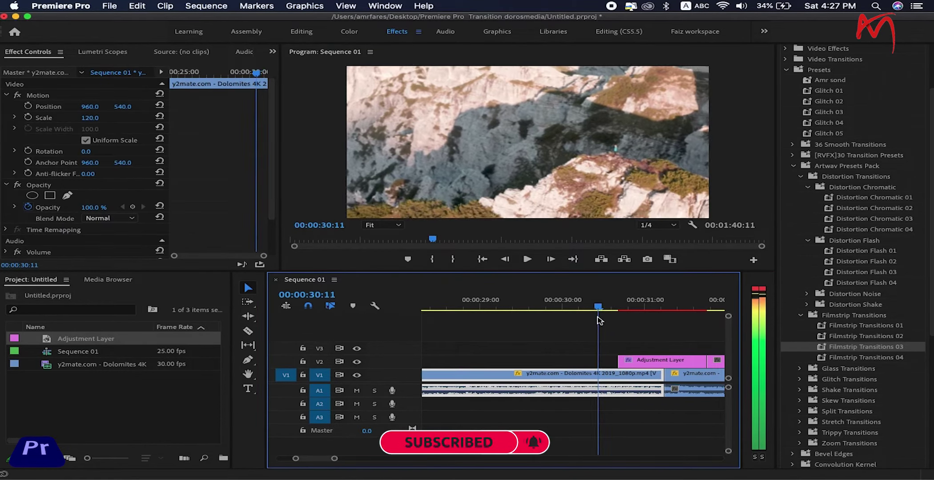
pyautogui.moveTo(711, 310); pyautogui.dragTo(651, 310)
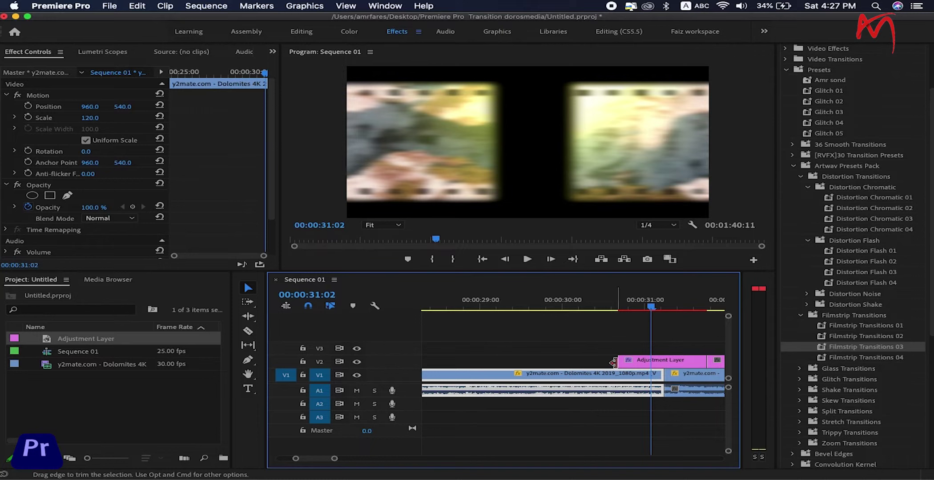
# Start the adjustment layer a few frames earlier and extend the next layer's end later
pyautogui.moveTo(612, 363); pyautogui.dragTo(642, 366)
pyautogui.press('-')
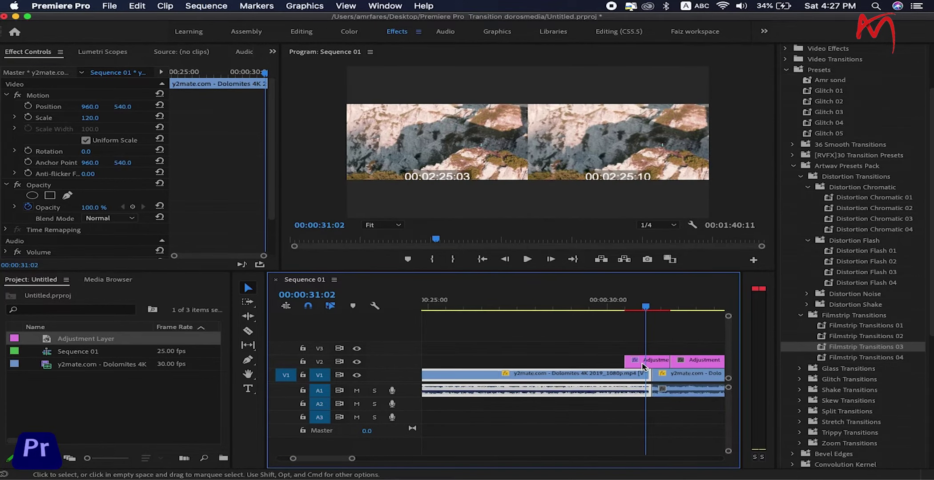
pyautogui.press('-')
pyautogui.click(709, 362)
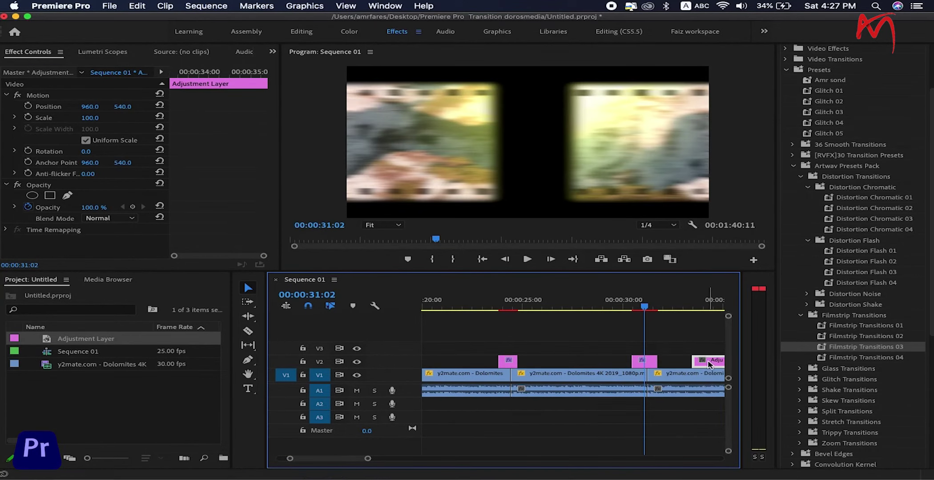
pyautogui.moveTo(661, 361); pyautogui.dragTo(668, 361)
# Preview the 31-second transition, then move the second adjustment layer to the cut near 38 seconds
pyautogui.click(629, 307)
pyautogui.moveTo(630, 307); pyautogui.dragTo(675, 307)
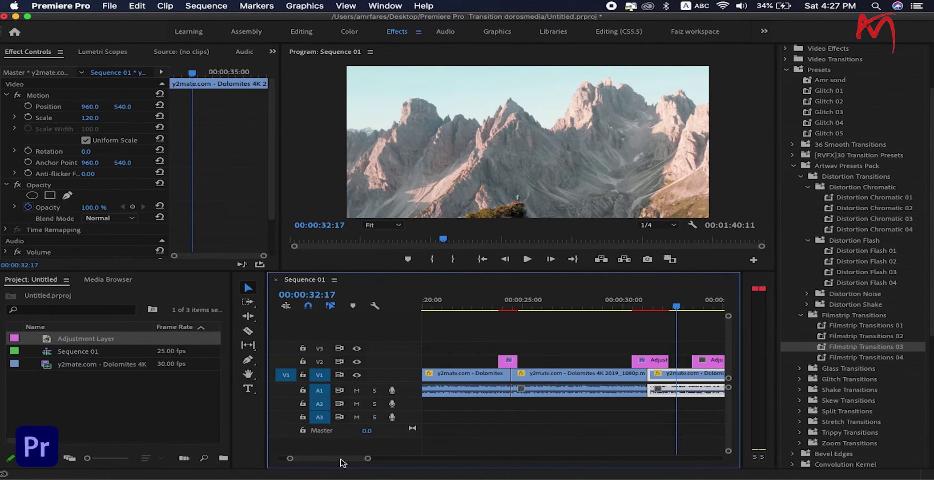
pyautogui.moveTo(341, 463); pyautogui.dragTo(347, 461)
pyautogui.moveTo(510, 364); pyautogui.dragTo(583, 364)
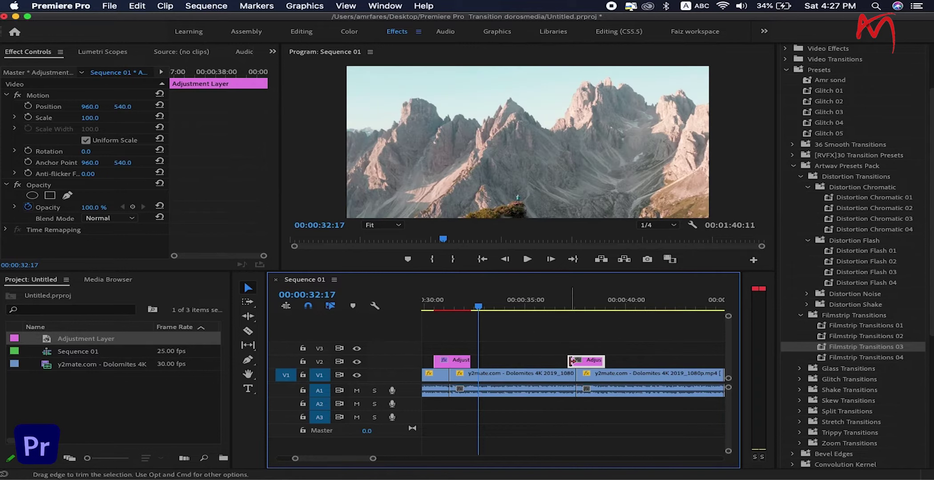
# Apply Filmstrip Transitions 04 to the short V2 adjustment clip at 37:20 and preview it
pyautogui.scroll(3, 573, 361)
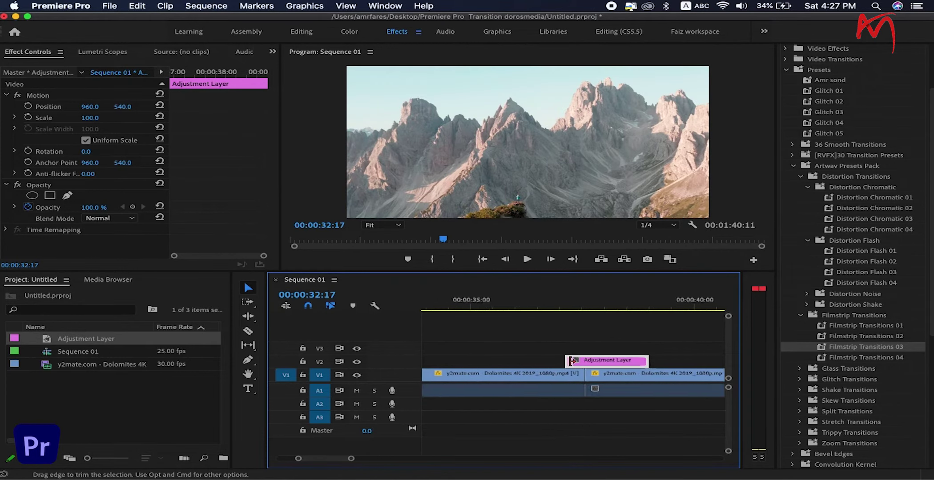
pyautogui.click(603, 306)
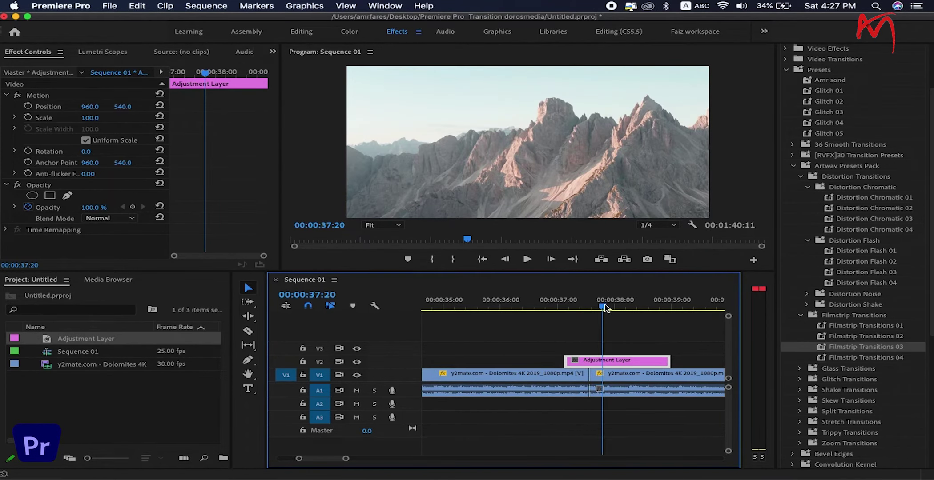
pyautogui.click(857, 358)
pyautogui.moveTo(589, 358); pyautogui.dragTo(589, 359)
pyautogui.click(591, 307)
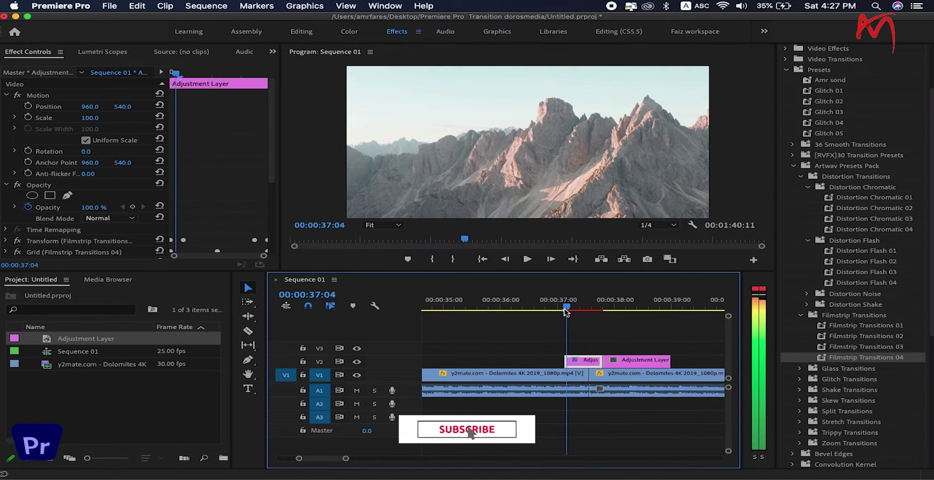
pyautogui.moveTo(555, 308); pyautogui.dragTo(647, 297)
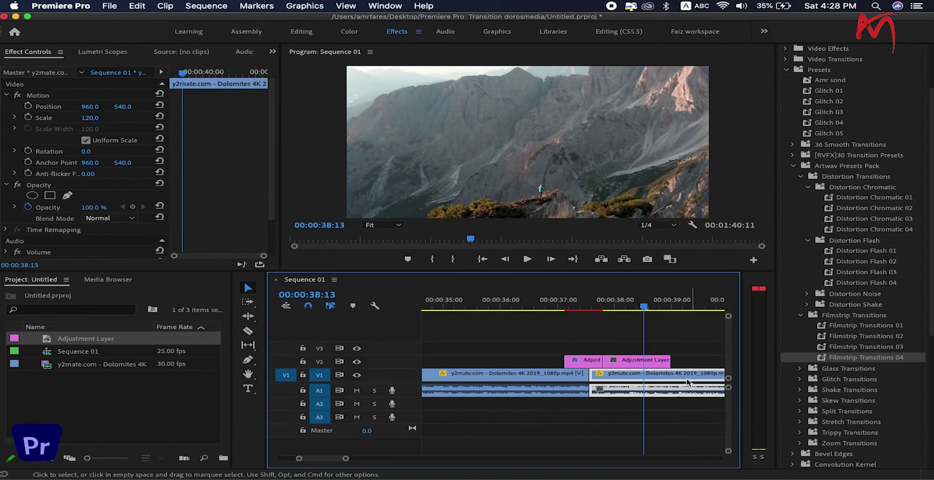
# Place the adjustment layer over the 45-second cut and split it at 45:05
pyautogui.scroll(-3, 327, 461)
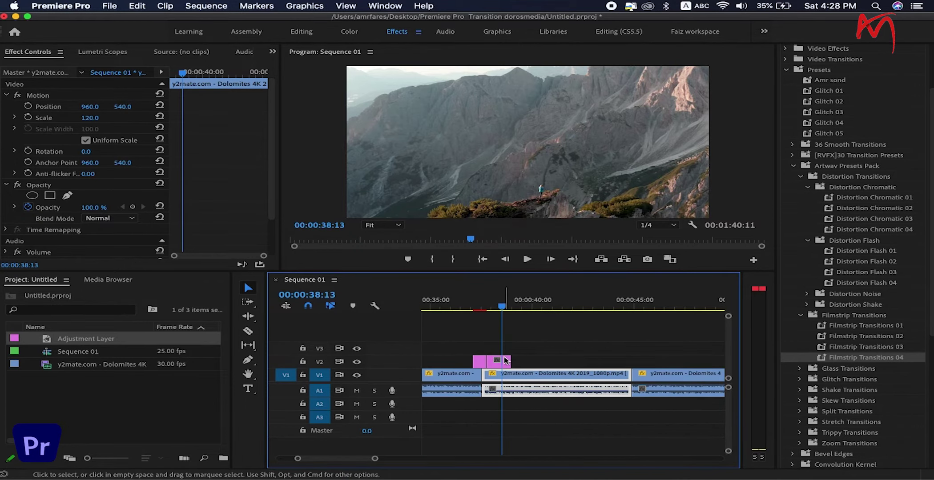
pyautogui.moveTo(507, 361); pyautogui.dragTo(634, 361)
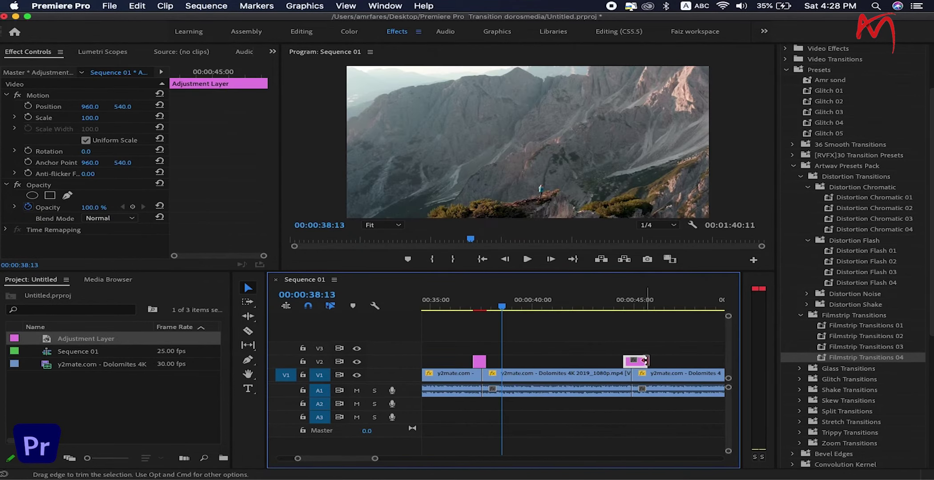
pyautogui.moveTo(642, 362); pyautogui.dragTo(557, 359)
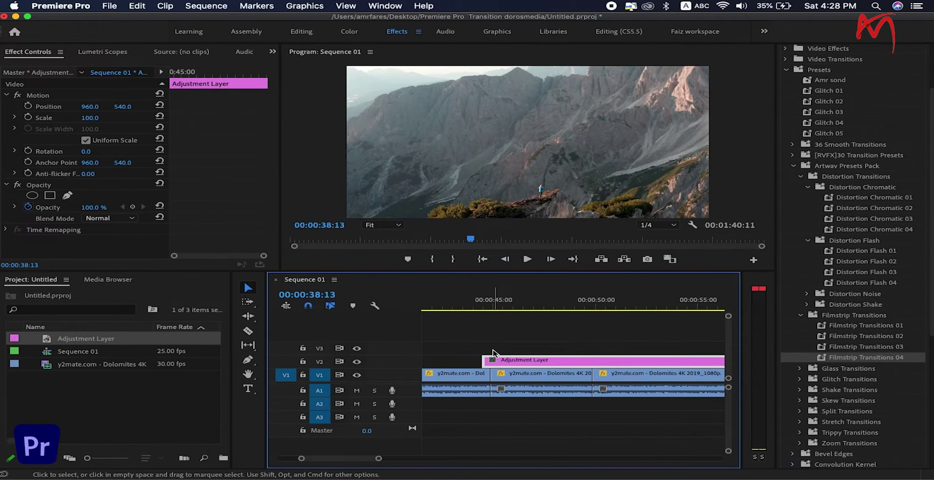
pyautogui.scroll(3, 458, 355)
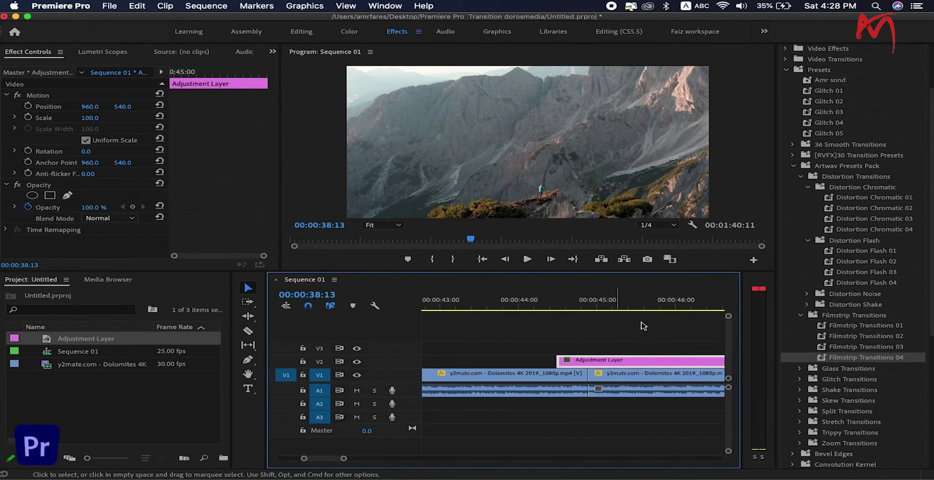
pyautogui.click(613, 309)
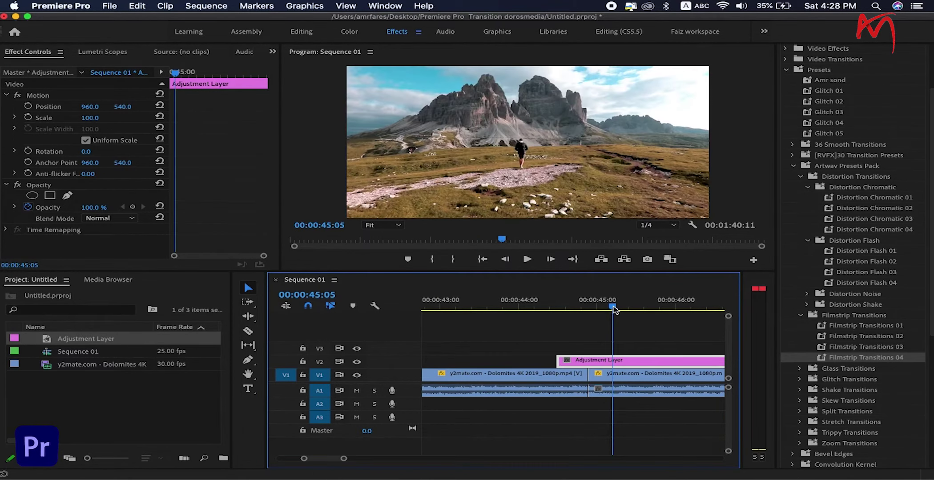
pyautogui.press('super+k')
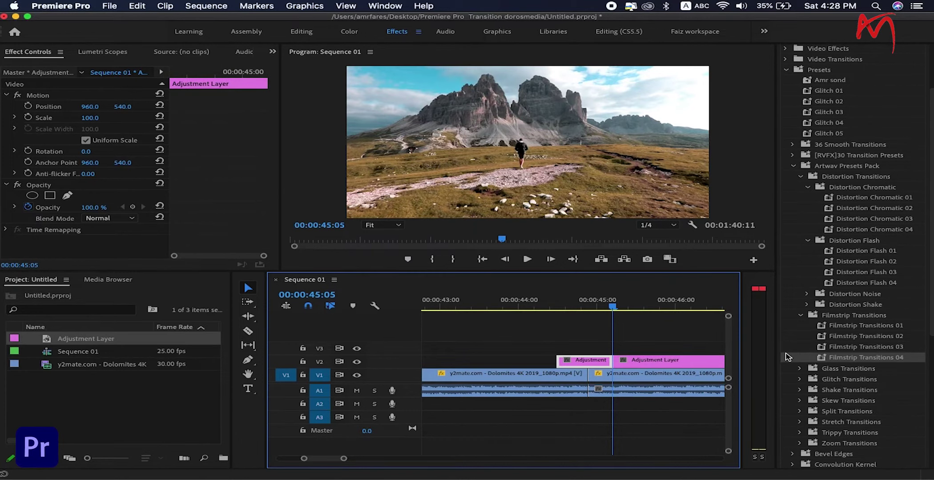
# Apply Glass Transitions 01 to the first adjustment piece and preview the glass effect
pyautogui.click(798, 372)
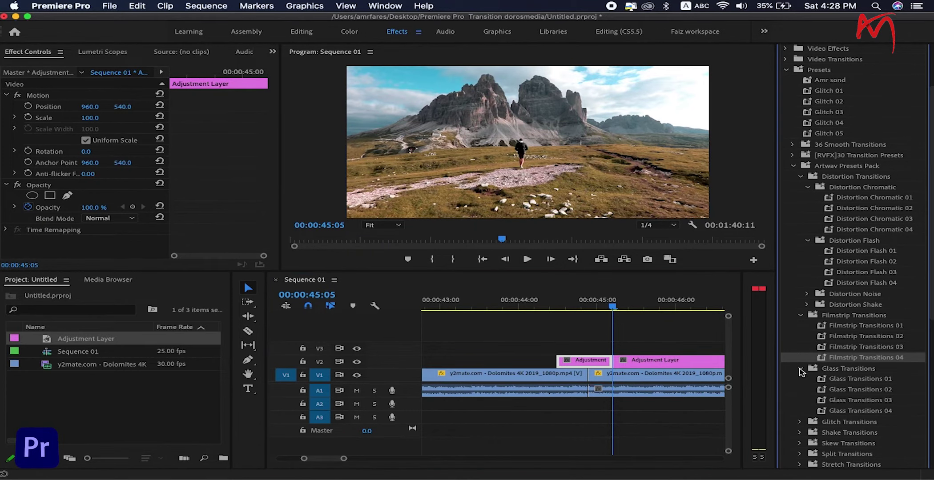
pyautogui.click(867, 382)
pyautogui.moveTo(588, 360); pyautogui.dragTo(588, 360)
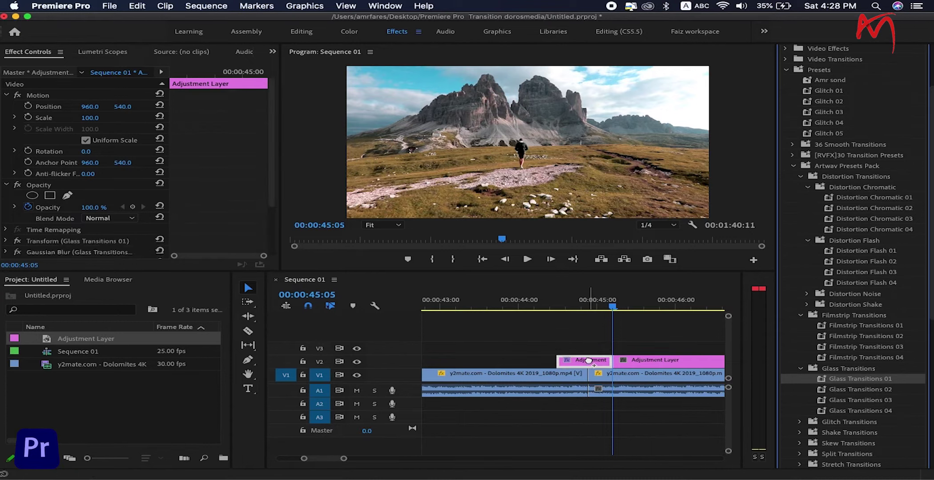
pyautogui.moveTo(616, 306)
pyautogui.mouseDown()
pyautogui.moveTo(541, 313)
pyautogui.moveTo(640, 308)
pyautogui.mouseUp()
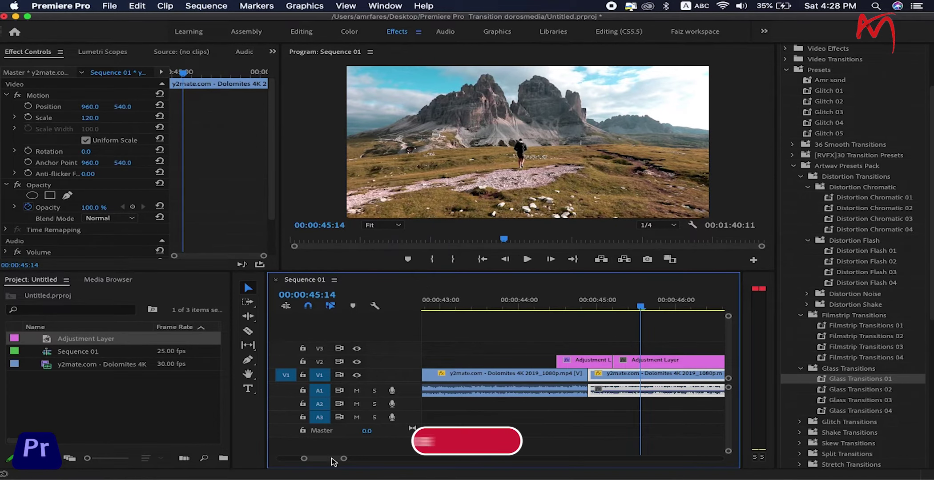
pyautogui.scroll(-3, 333, 462)
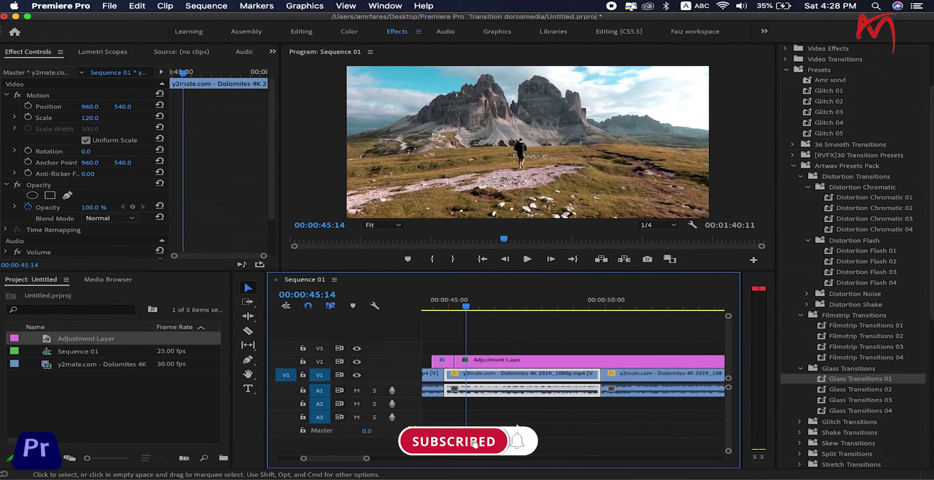
# Apply Glass Transitions 02 at the 50:10 cut, preview it, and move the remaining layer toward 57 seconds
pyautogui.moveTo(493, 362); pyautogui.dragTo(623, 366)
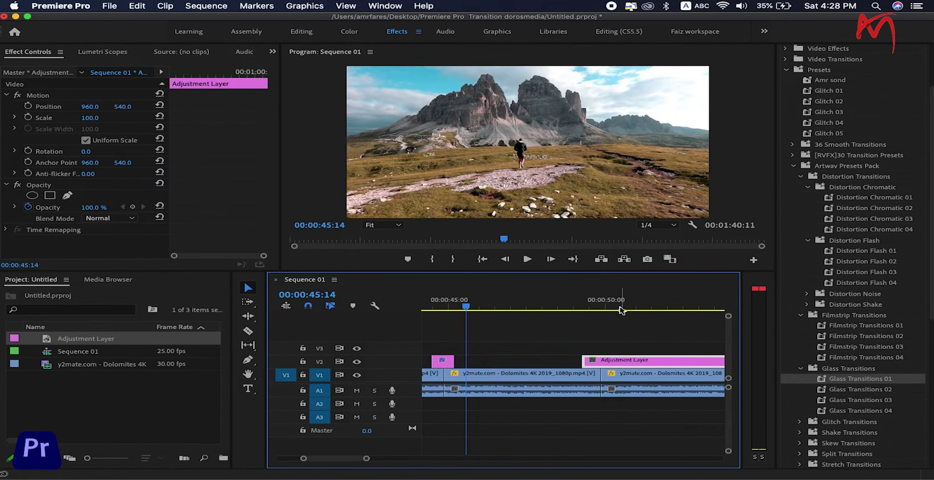
pyautogui.click(620, 306)
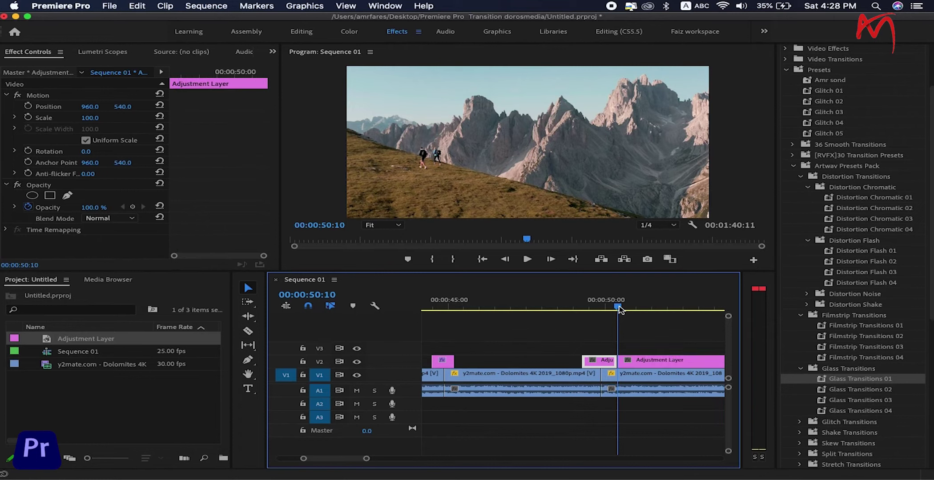
pyautogui.click(865, 391)
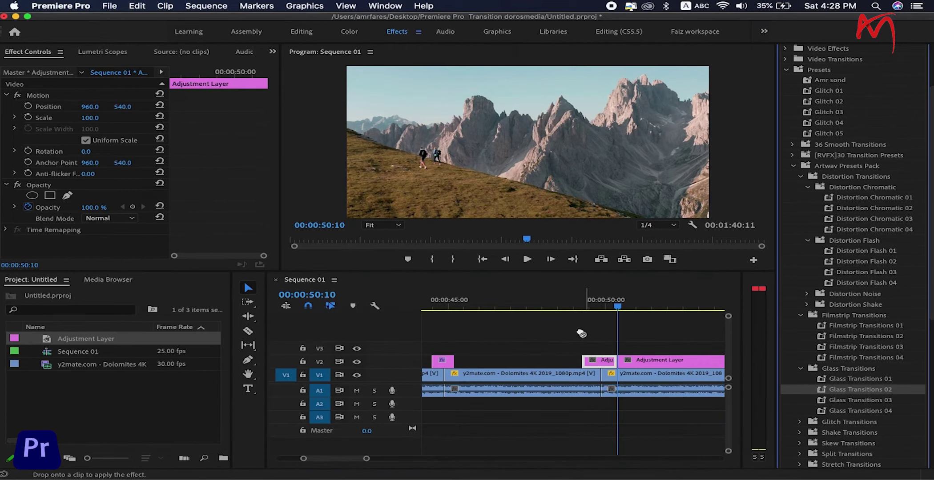
pyautogui.moveTo(594, 362); pyautogui.dragTo(595, 363)
pyautogui.moveTo(620, 309)
pyautogui.mouseDown()
pyautogui.moveTo(576, 307)
pyautogui.moveTo(652, 307)
pyautogui.mouseUp()
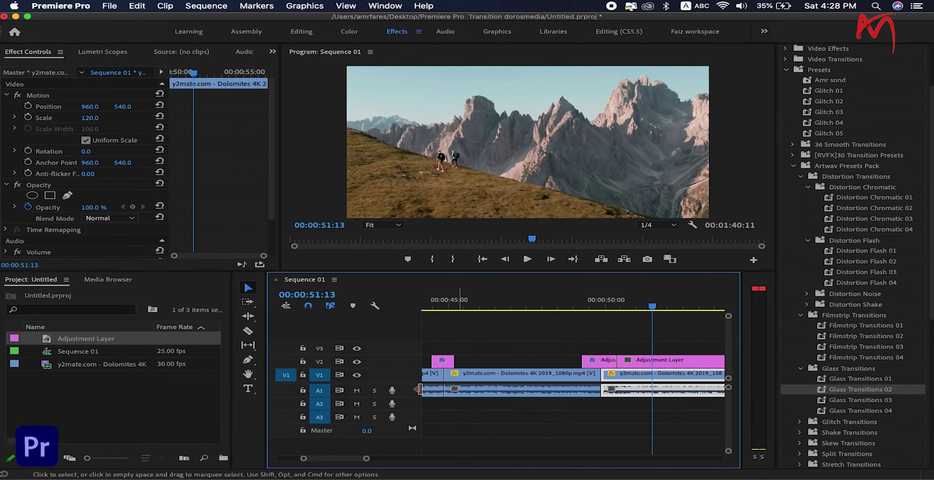
pyautogui.moveTo(351, 463); pyautogui.dragTo(356, 461)
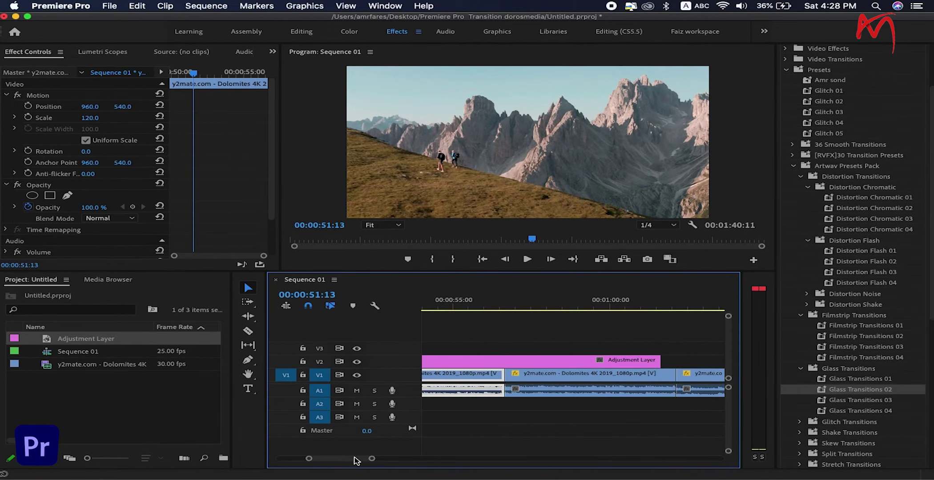
pyautogui.moveTo(533, 361)
pyautogui.mouseDown()
pyautogui.moveTo(508, 361)
pyautogui.moveTo(516, 362)
pyautogui.mouseUp()
# Split the adjustment layer at 57:05 and apply Glass Transitions 03 to the short clip
pyautogui.click(523, 307)
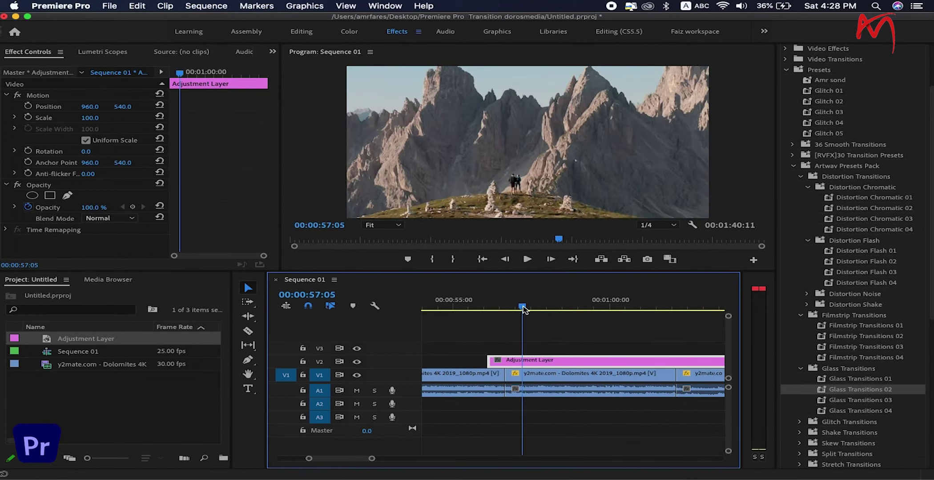
pyautogui.press('super+k')
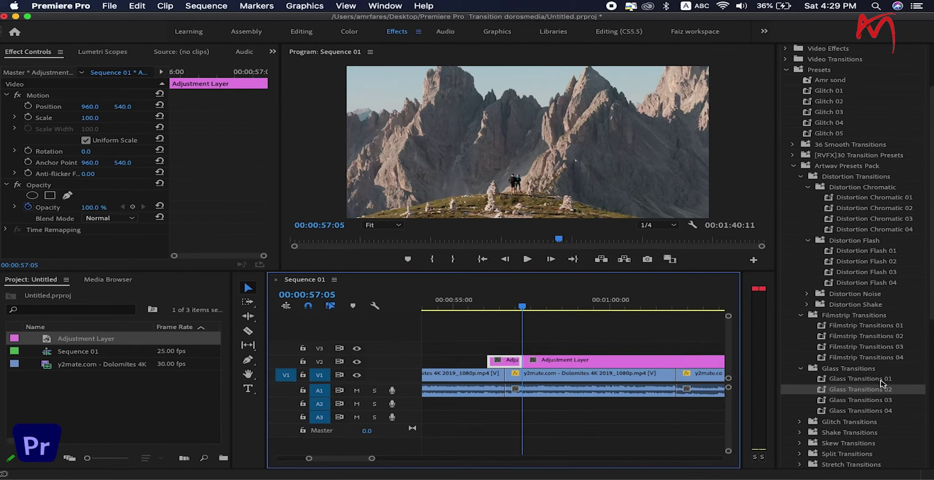
pyautogui.click(875, 402)
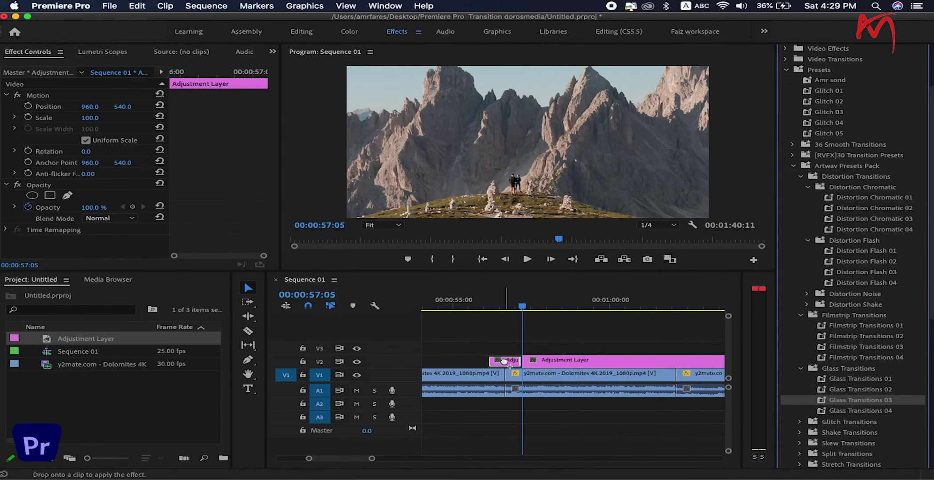
pyautogui.moveTo(503, 361); pyautogui.dragTo(503, 361)
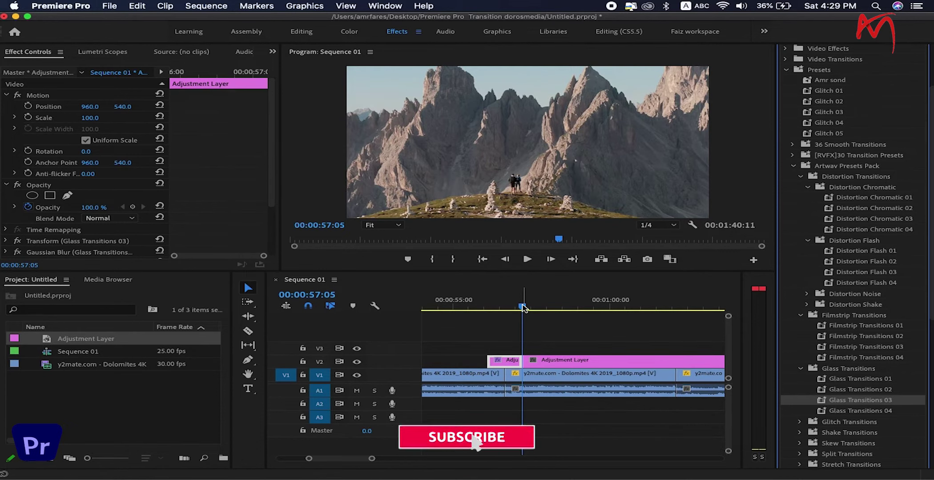
pyautogui.moveTo(523, 307)
pyautogui.mouseDown()
pyautogui.moveTo(481, 309)
pyautogui.moveTo(516, 305)
pyautogui.mouseUp()
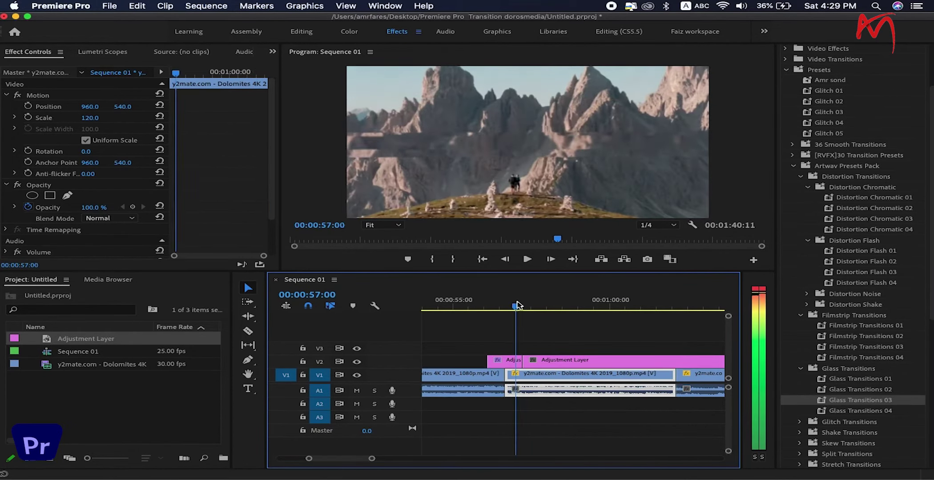
pyautogui.moveTo(517, 305)
pyautogui.mouseDown()
pyautogui.moveTo(491, 305)
pyautogui.moveTo(559, 306)
pyautogui.mouseUp()
# Scrub through the glass transition at Full resolution, then lower the preview to 1/2
pyautogui.click(658, 225)
pyautogui.click(662, 240)
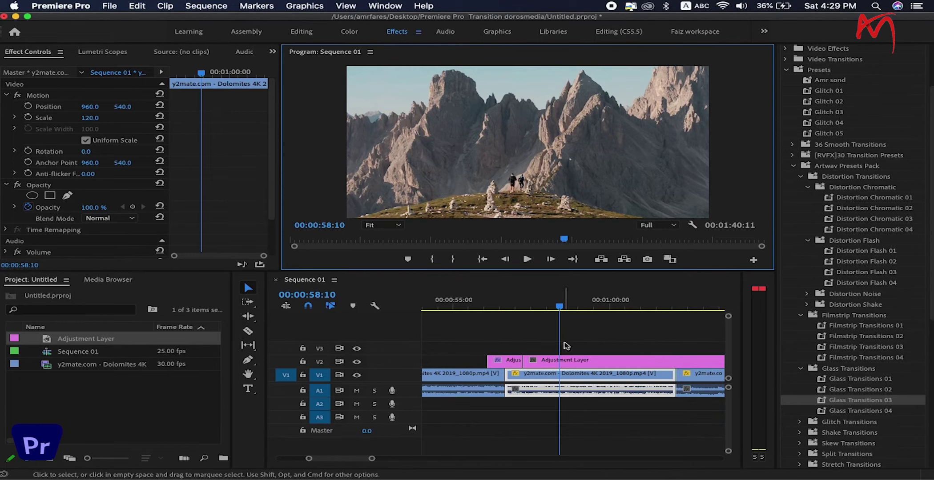
pyautogui.moveTo(561, 310)
pyautogui.mouseDown()
pyautogui.moveTo(476, 309)
pyautogui.moveTo(500, 309)
pyautogui.moveTo(484, 310)
pyautogui.mouseUp()
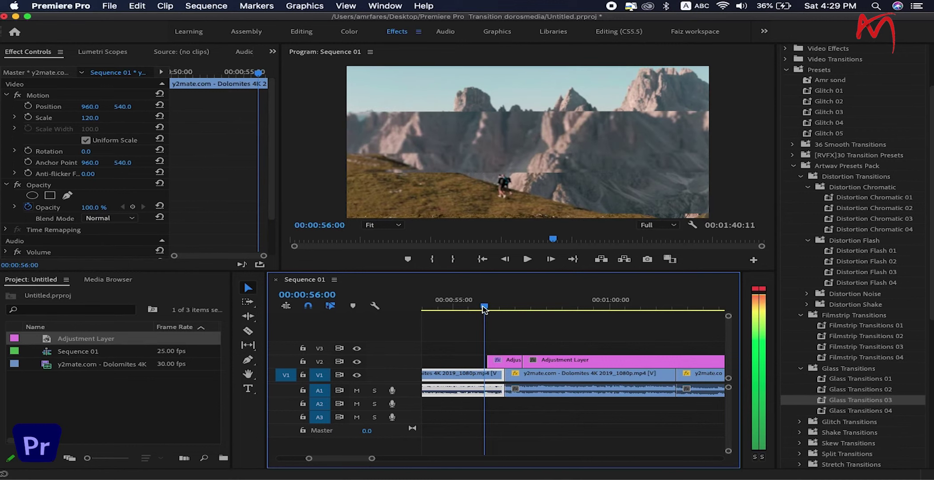
pyautogui.moveTo(484, 310); pyautogui.dragTo(569, 310)
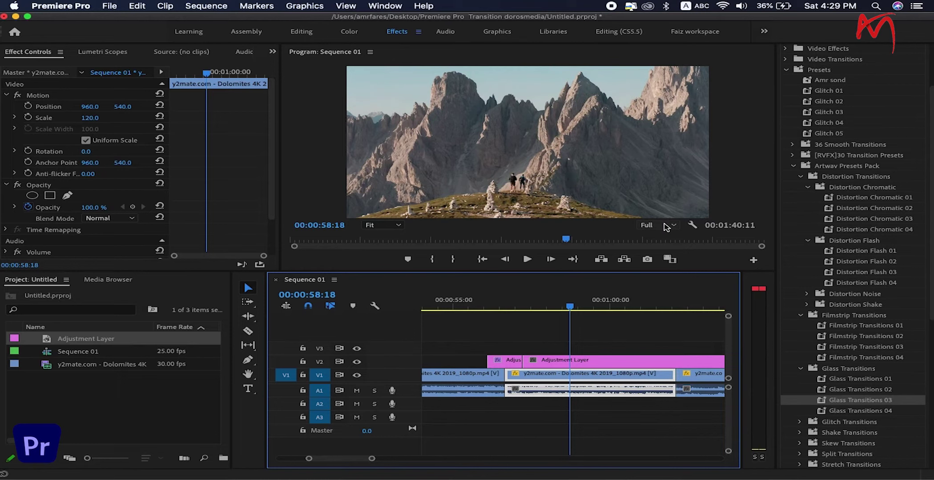
pyautogui.click(666, 226)
pyautogui.click(657, 248)
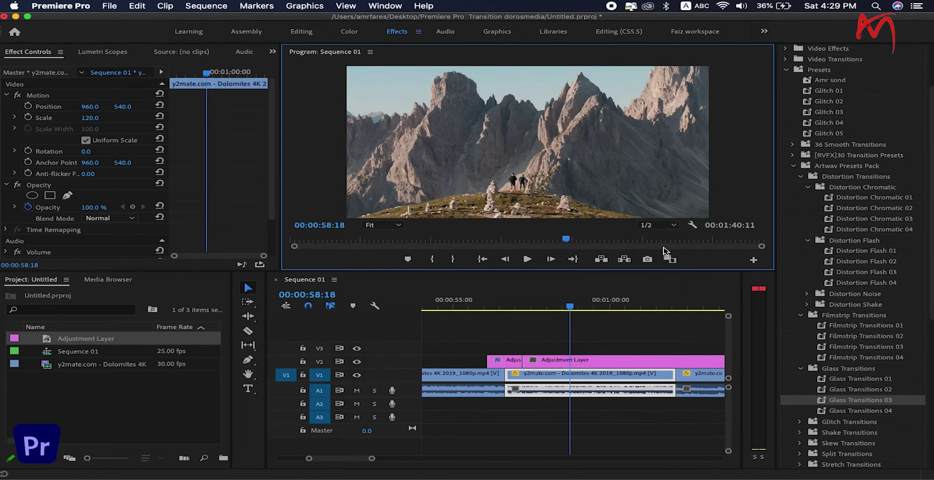
# Play and scrub across the glass transition at half resolution
pyautogui.click(564, 321)
pyautogui.press('space')
pyautogui.click(473, 310)
pyautogui.moveTo(491, 315); pyautogui.dragTo(578, 305)
pyautogui.press('-')
pyautogui.press('-')
pyautogui.press('-')
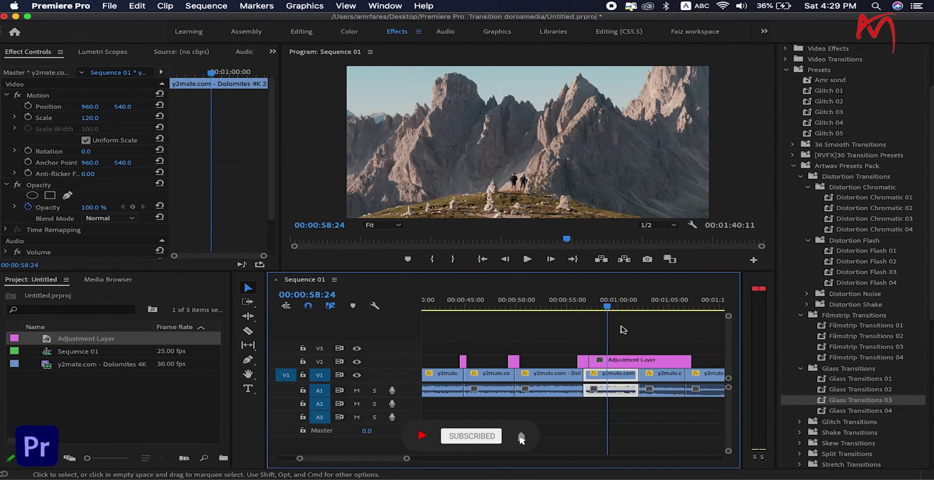
# Move the adjustment layer to the cut near 1:03 and split it at the playhead
pyautogui.moveTo(620, 365); pyautogui.dragTo(657, 365)
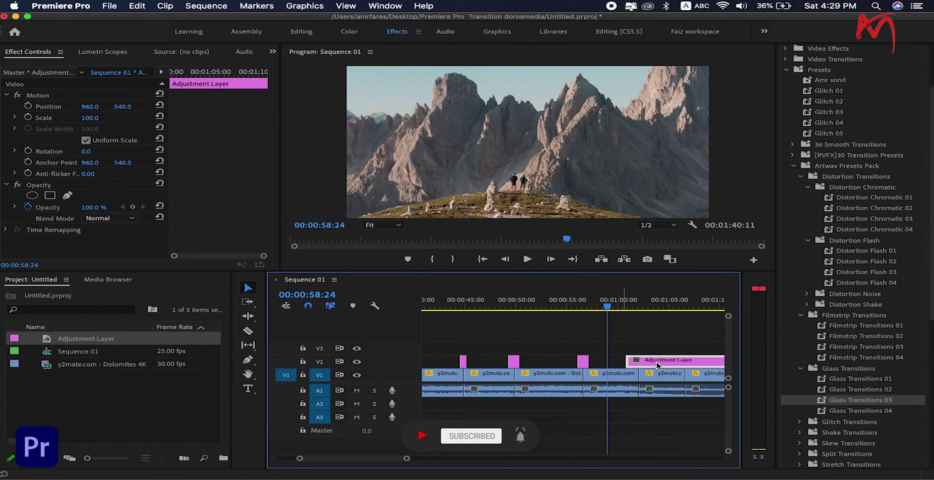
pyautogui.press('=')
pyautogui.keyDown('alt'); pyautogui.scroll(1, 649, 329); pyautogui.keyUp('alt')
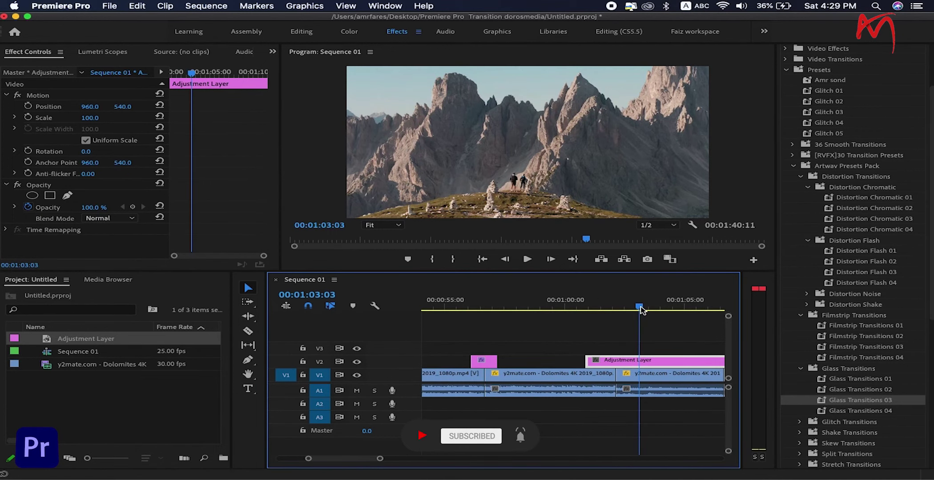
pyautogui.press('super+k')
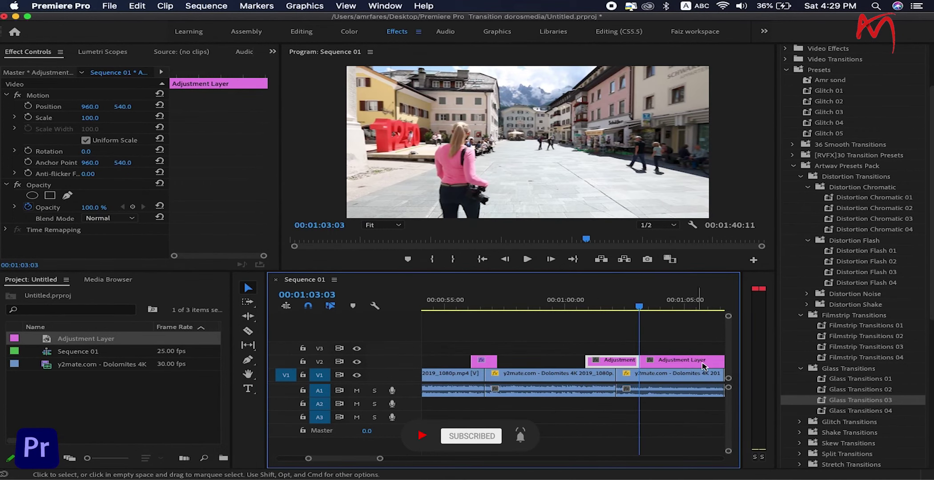
# Apply Glitch Transitions 01 to the adjustment clip and scrub to review it
pyautogui.click(799, 423)
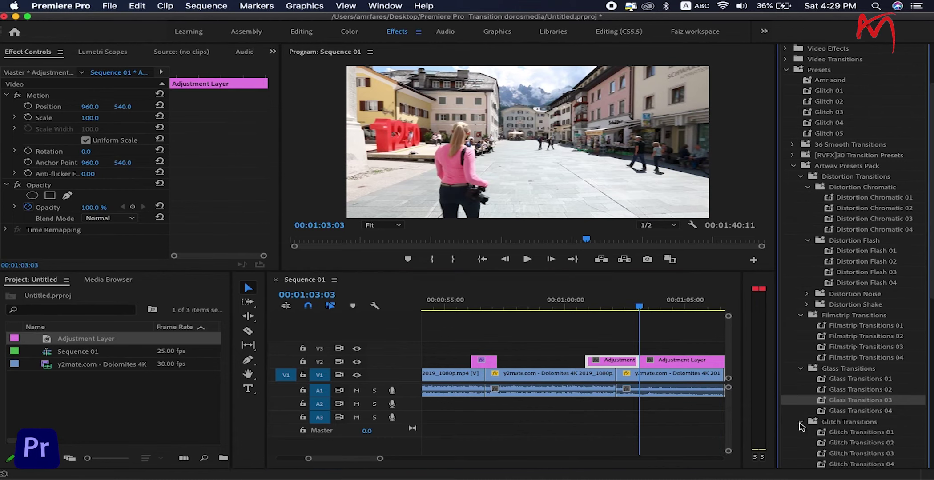
pyautogui.moveTo(931, 285); pyautogui.dragTo(929, 355)
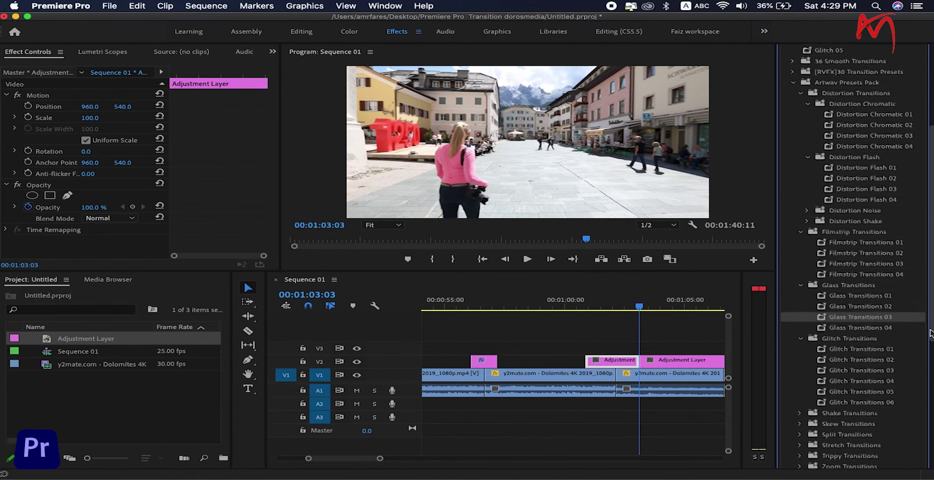
pyautogui.click(849, 295)
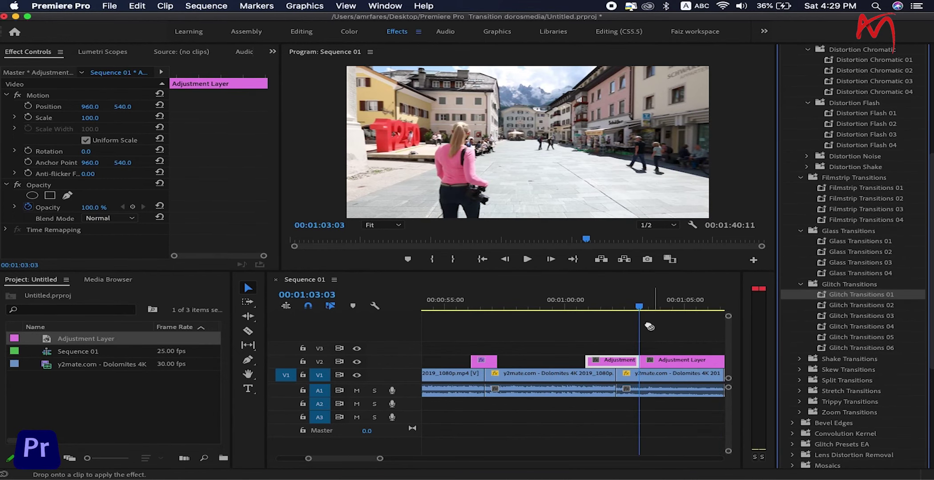
pyautogui.moveTo(615, 362); pyautogui.dragTo(615, 362)
pyautogui.moveTo(641, 307)
pyautogui.mouseDown()
pyautogui.moveTo(576, 312)
pyautogui.moveTo(661, 306)
pyautogui.mouseUp()
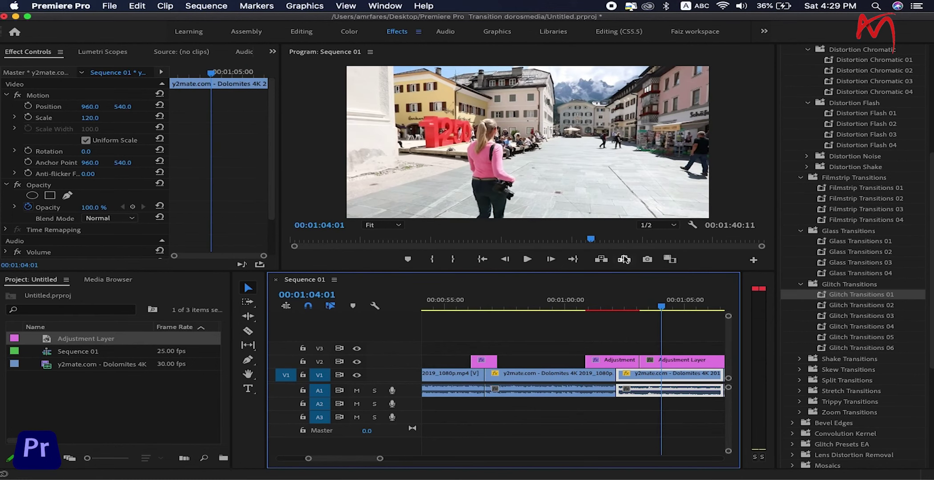
# Preview the glitch transition before the cut at 1/4 resolution
pyautogui.click(672, 226)
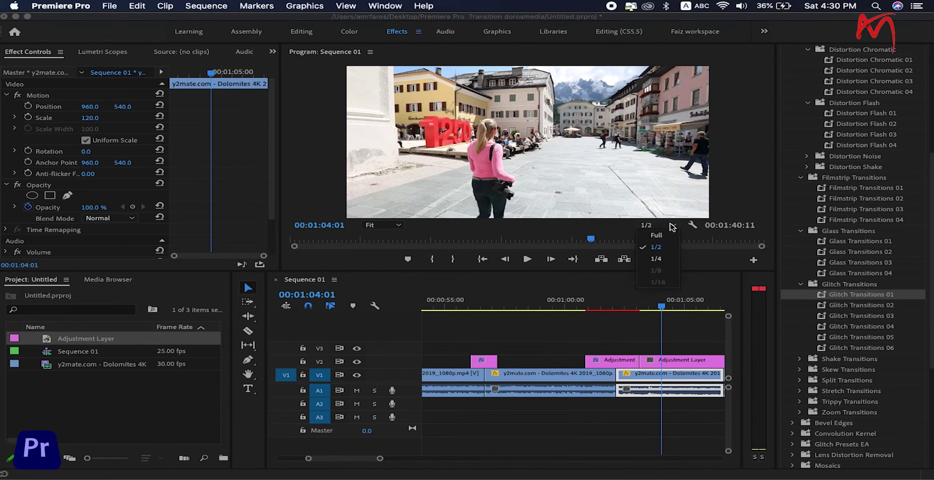
pyautogui.click(660, 259)
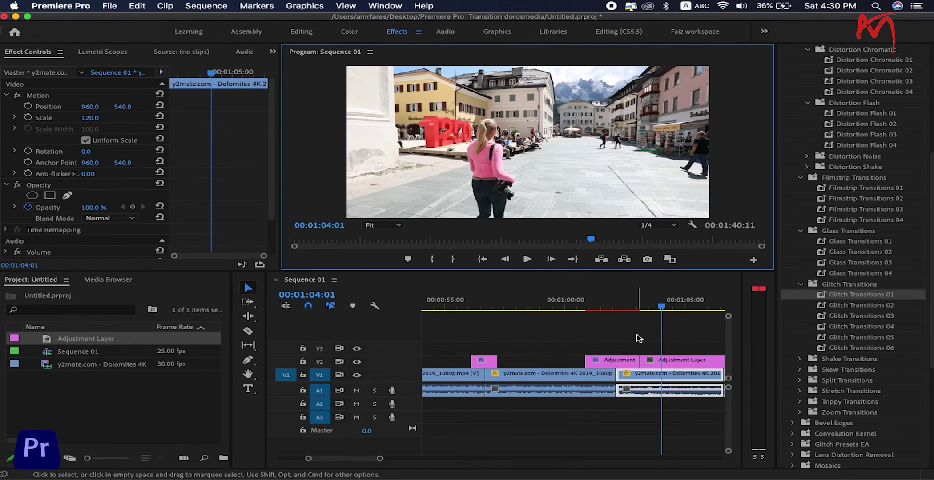
pyautogui.click(639, 338)
pyautogui.moveTo(661, 308)
pyautogui.mouseDown()
pyautogui.moveTo(594, 308)
pyautogui.moveTo(647, 308)
pyautogui.mouseUp()
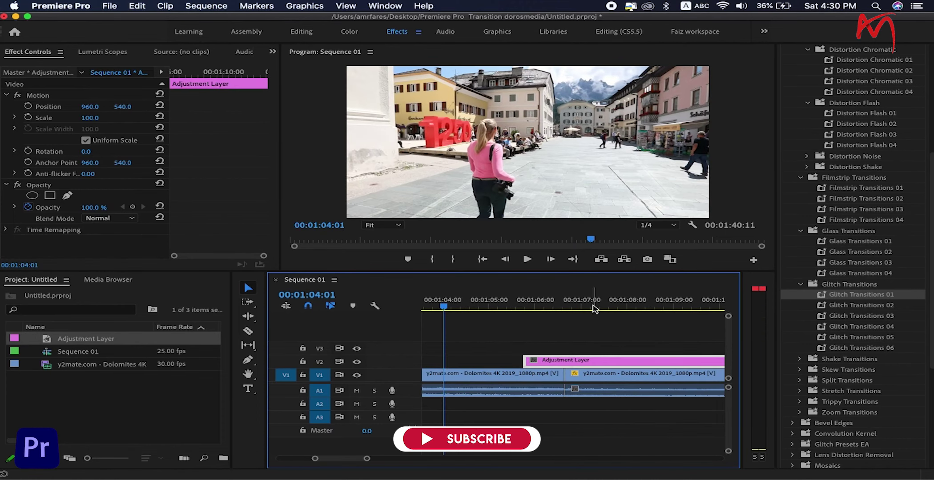
# Split the V2 adjustment layer at 01:07:06 and apply Glitch Transitions 02 to the first piece
pyautogui.click(593, 308)
pyautogui.press('super+k')
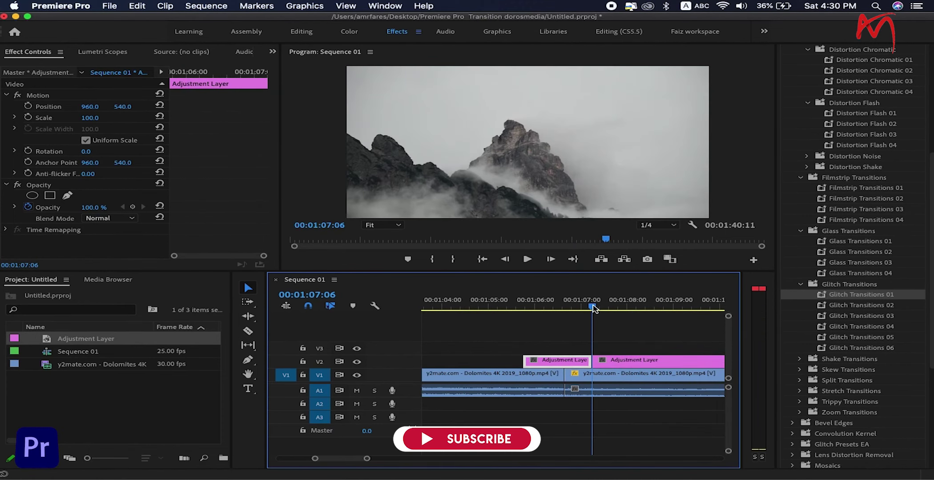
pyautogui.click(873, 306)
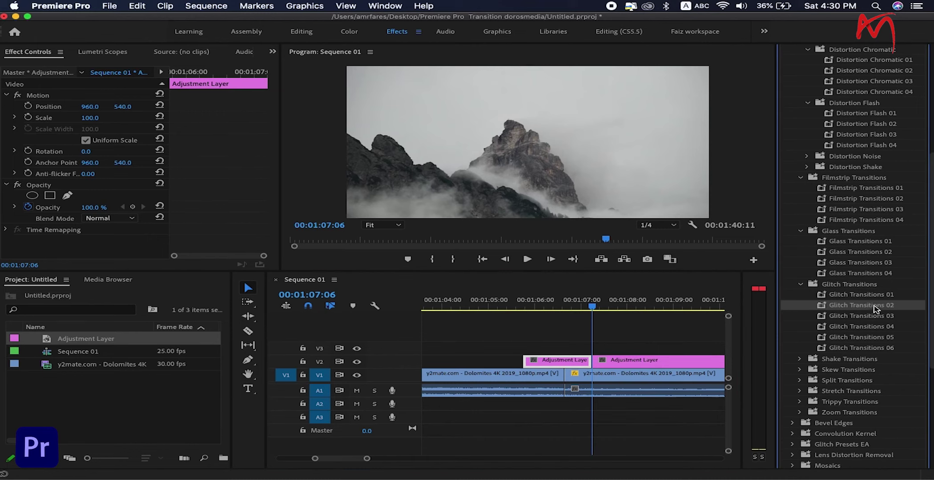
pyautogui.moveTo(559, 361); pyautogui.dragTo(559, 361)
# Scrub across the 1:07 cut to check the glitch, then move the remaining layer later
pyautogui.moveTo(594, 307); pyautogui.dragTo(509, 311)
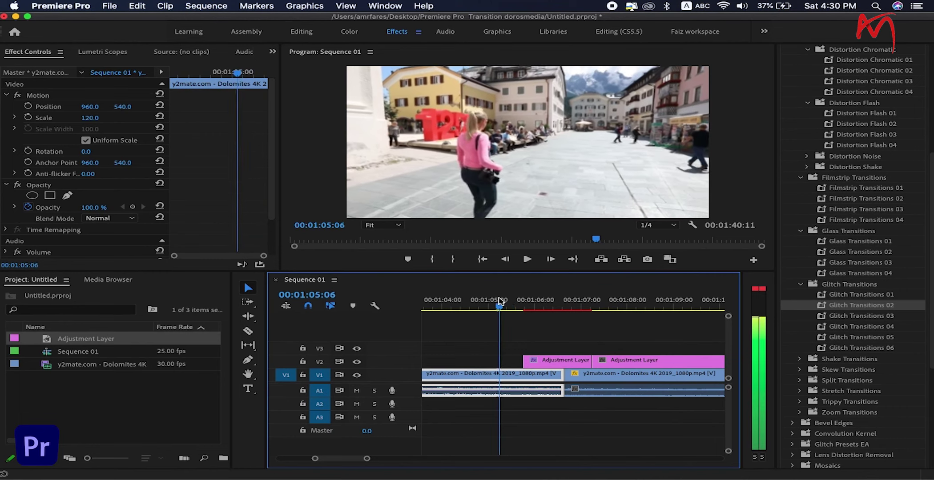
pyautogui.moveTo(496, 309)
pyautogui.mouseDown()
pyautogui.moveTo(542, 298)
pyautogui.moveTo(637, 297)
pyautogui.mouseUp()
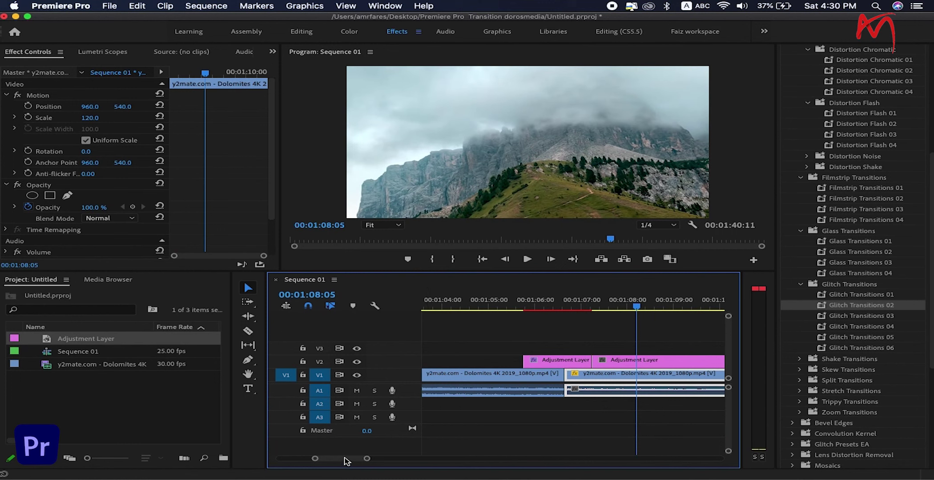
pyautogui.moveTo(347, 461); pyautogui.dragTo(349, 461)
pyautogui.moveTo(489, 361); pyautogui.dragTo(642, 361)
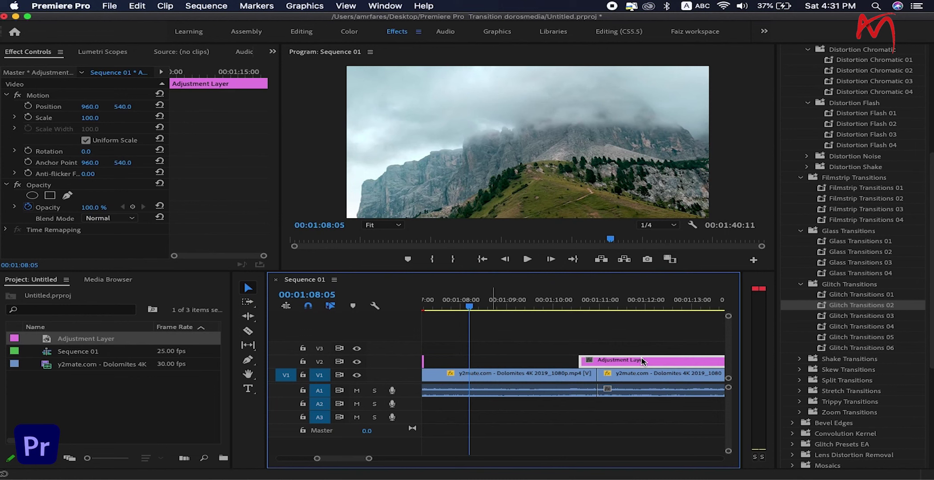
# Split the adjustment layer at the cut at 01:11:12
pyautogui.click(626, 304)
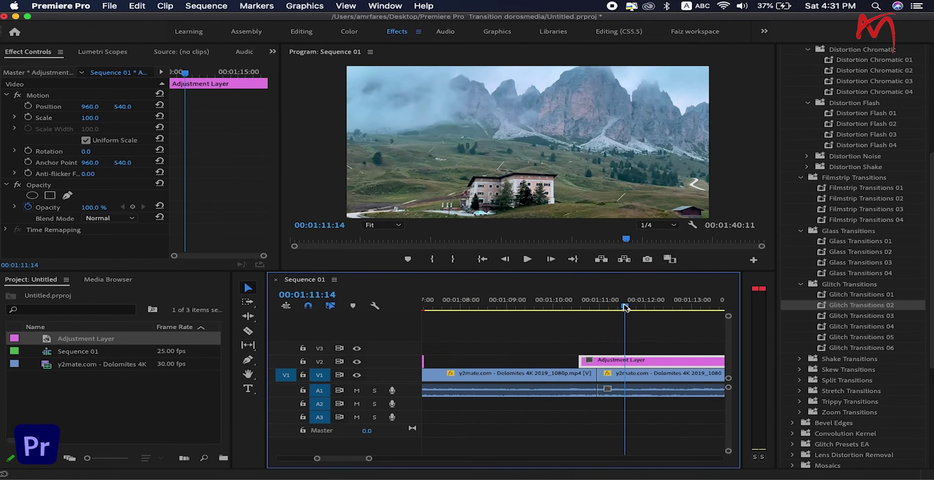
pyautogui.moveTo(625, 307); pyautogui.dragTo(622, 307)
pyautogui.press('super+k')
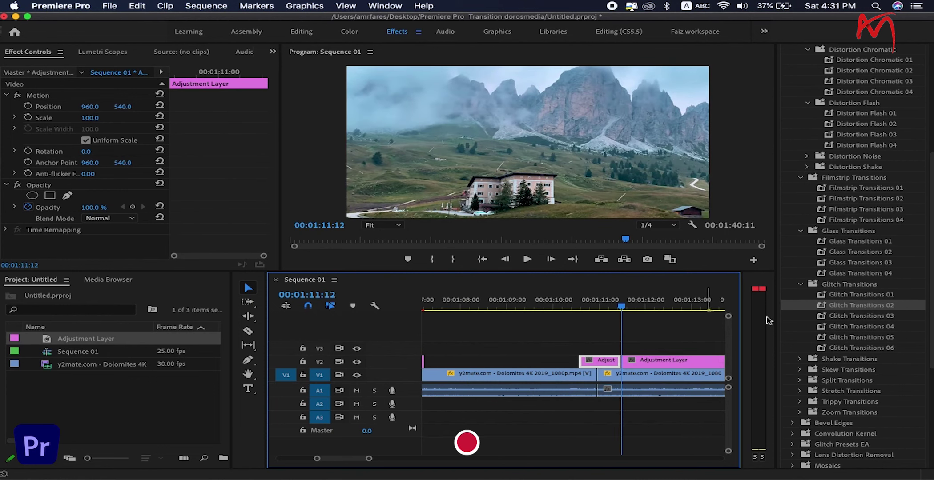
# Apply Glitch Transitions 03 to the first piece and scrub back to preview the glitch
pyautogui.click(865, 317)
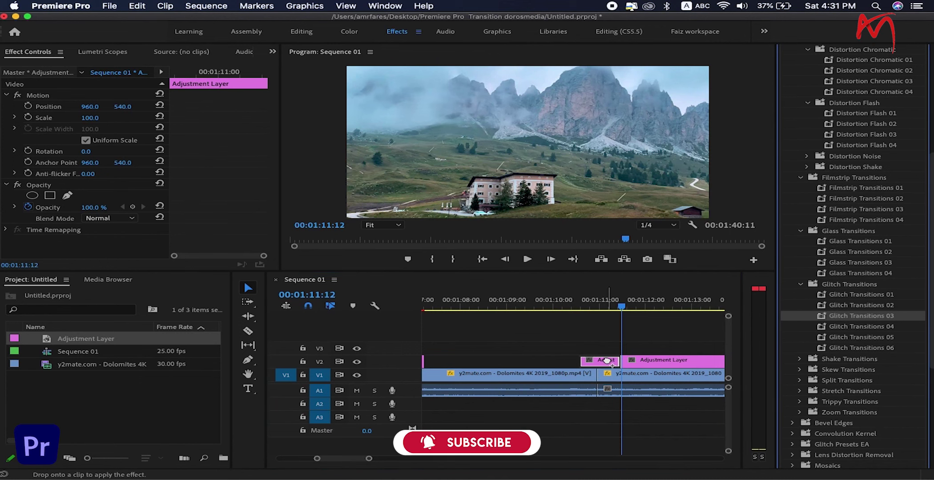
pyautogui.click(621, 308)
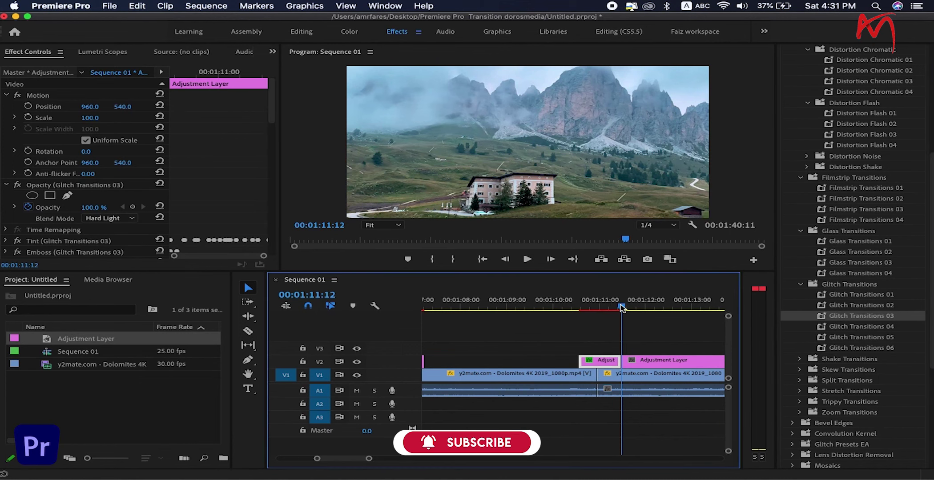
pyautogui.moveTo(599, 309)
pyautogui.mouseDown()
pyautogui.moveTo(576, 310)
pyautogui.moveTo(616, 305)
pyautogui.mouseUp()
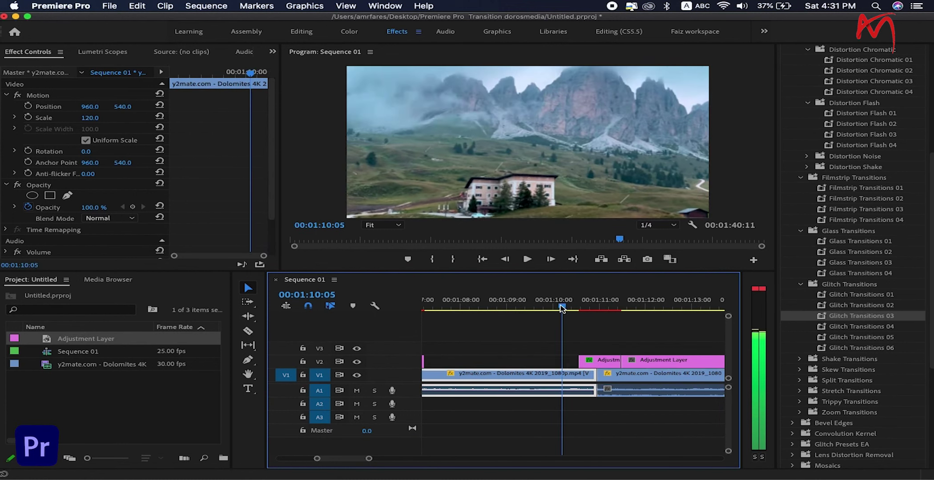